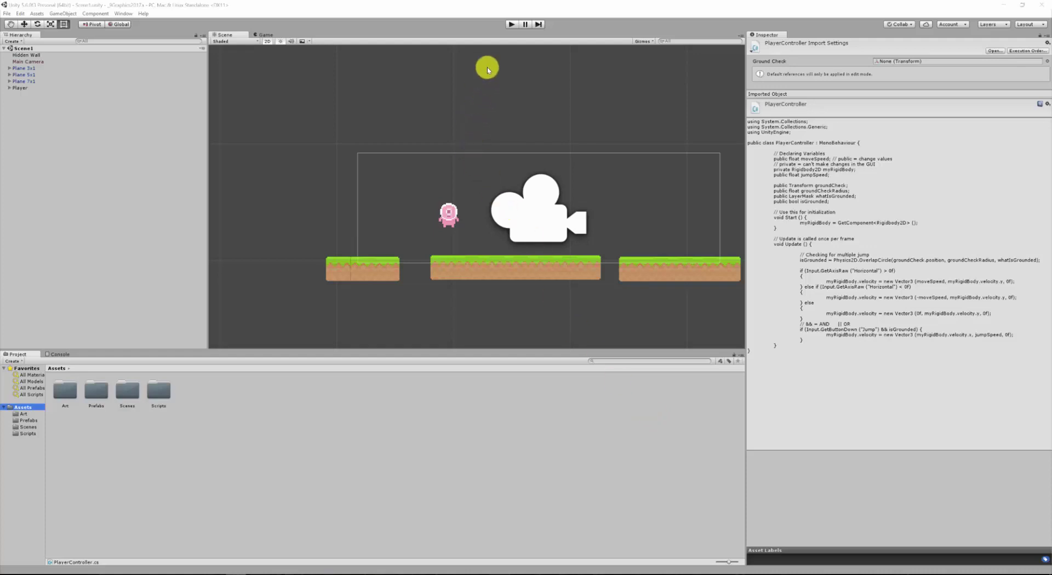
- Start Play mode and walk the player right and back left with the arrow keys
left_click(510, 25)
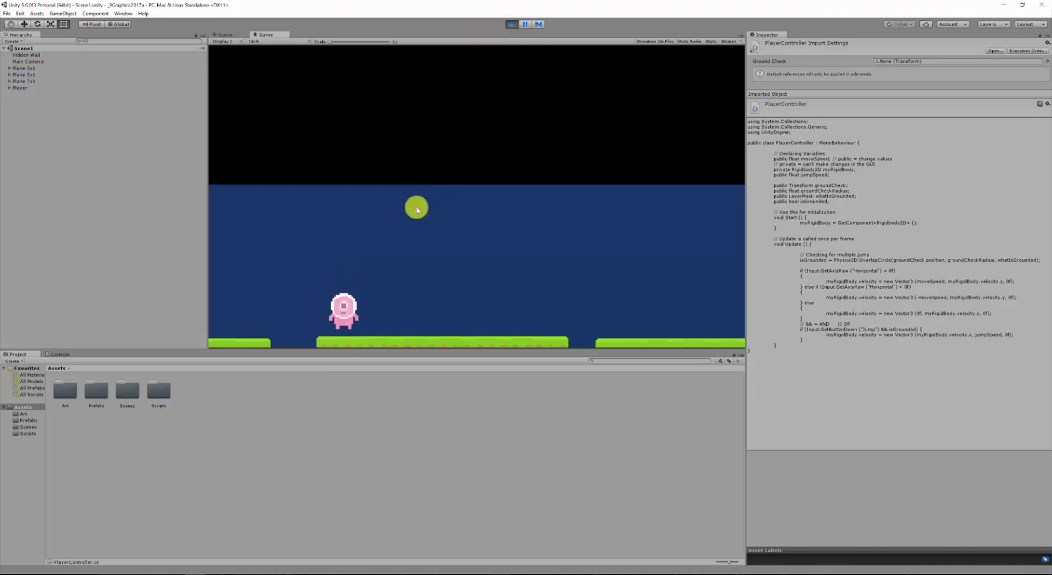
key("Right")
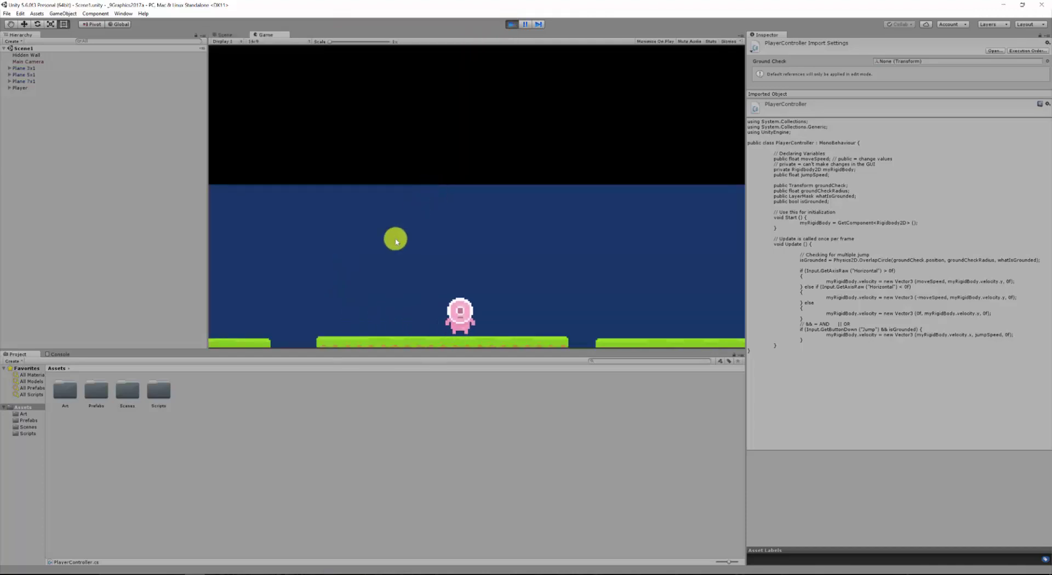
key("Left")
- Jump several times, including mid-air, then stop the game and select Player in the Hierarchy
key("space")
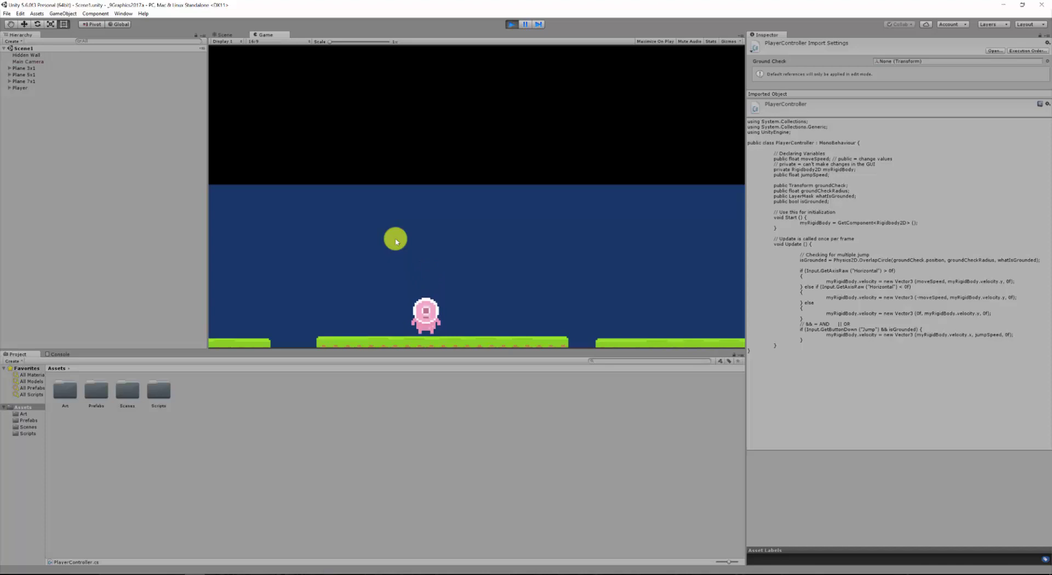
key("space")
key("space")
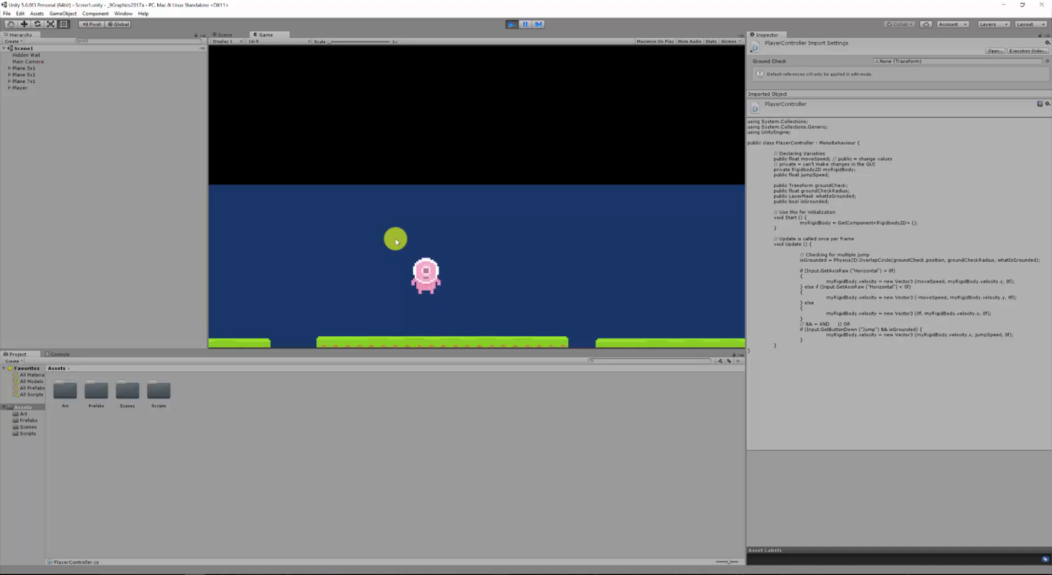
key("space")
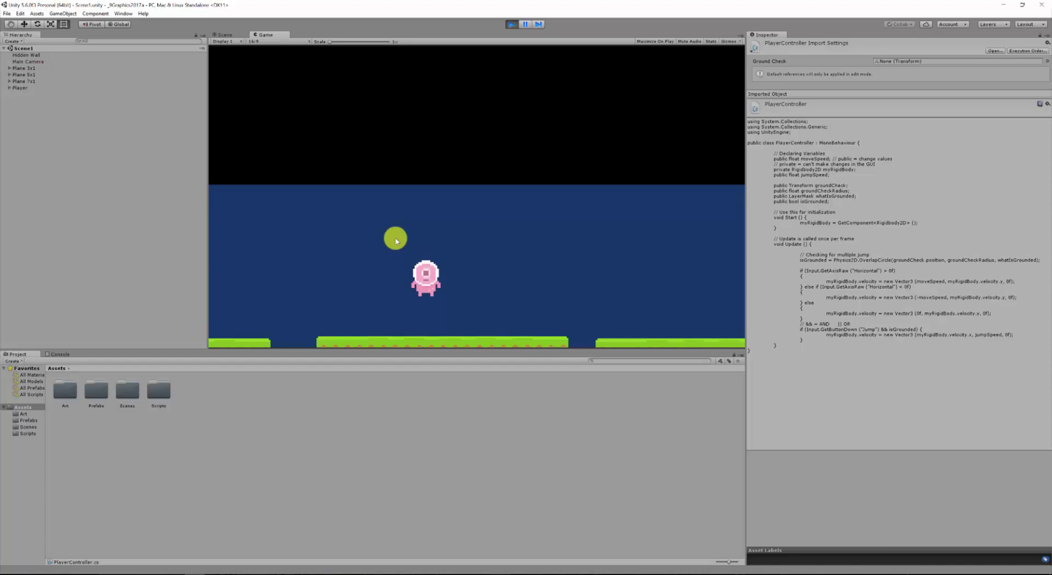
key("space")
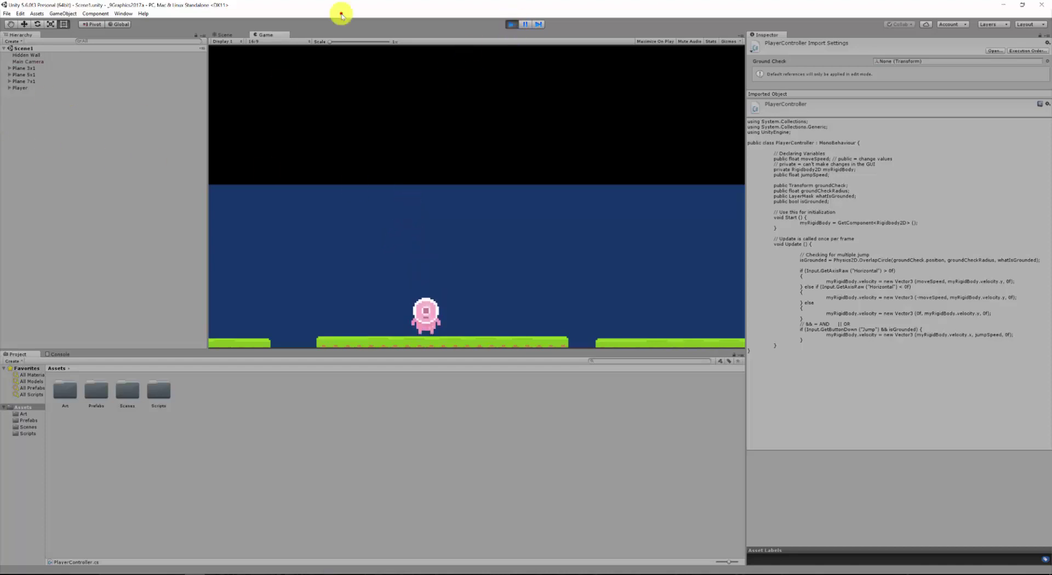
key("ctrl+p")
left_click(22, 88)
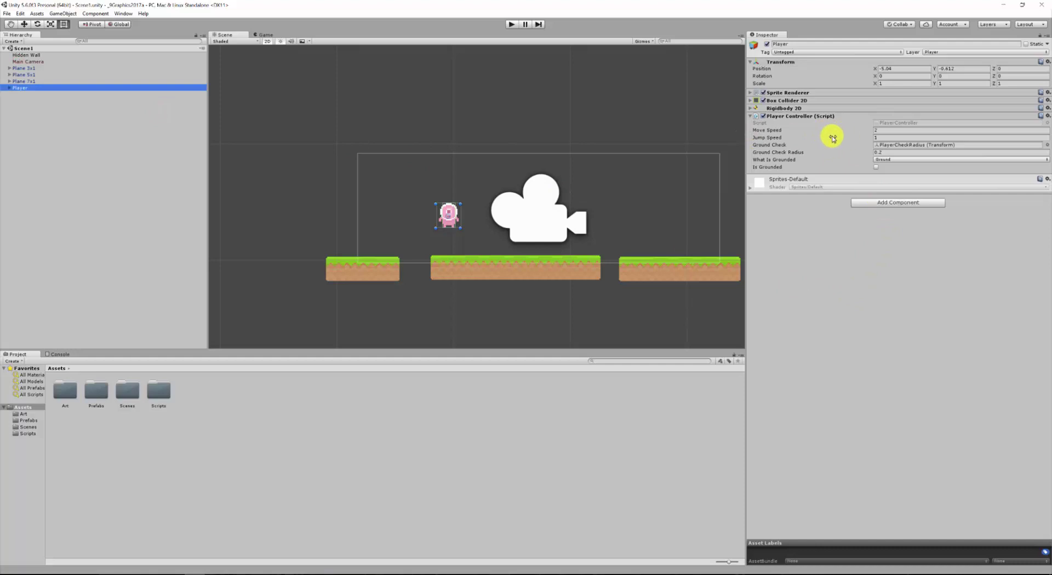
- Expand the Player's Rigidbody 2D component, then bring PlayerController.cs up in MonoDevelop
left_click(500, 73)
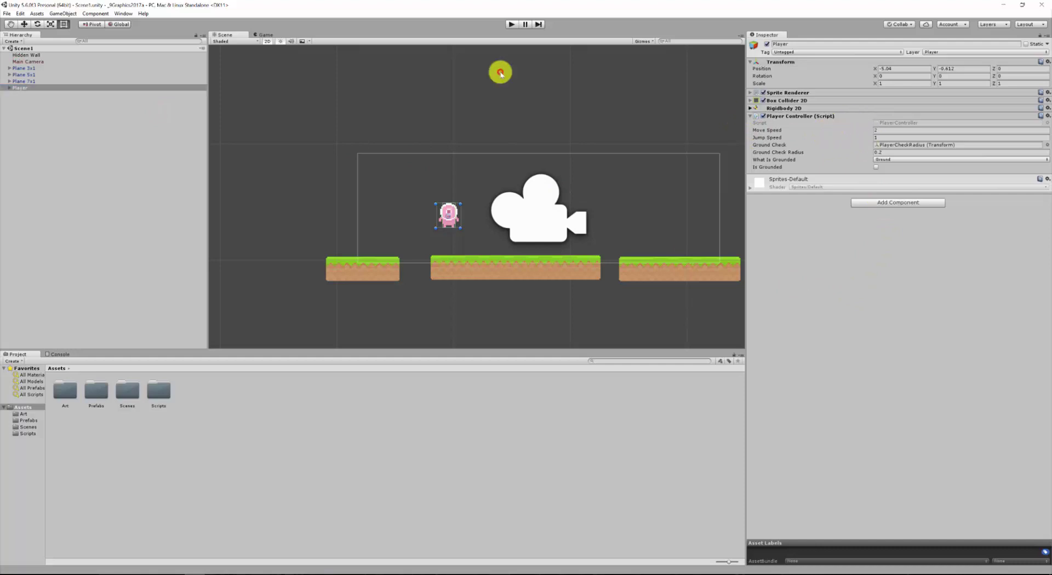
left_click(752, 108)
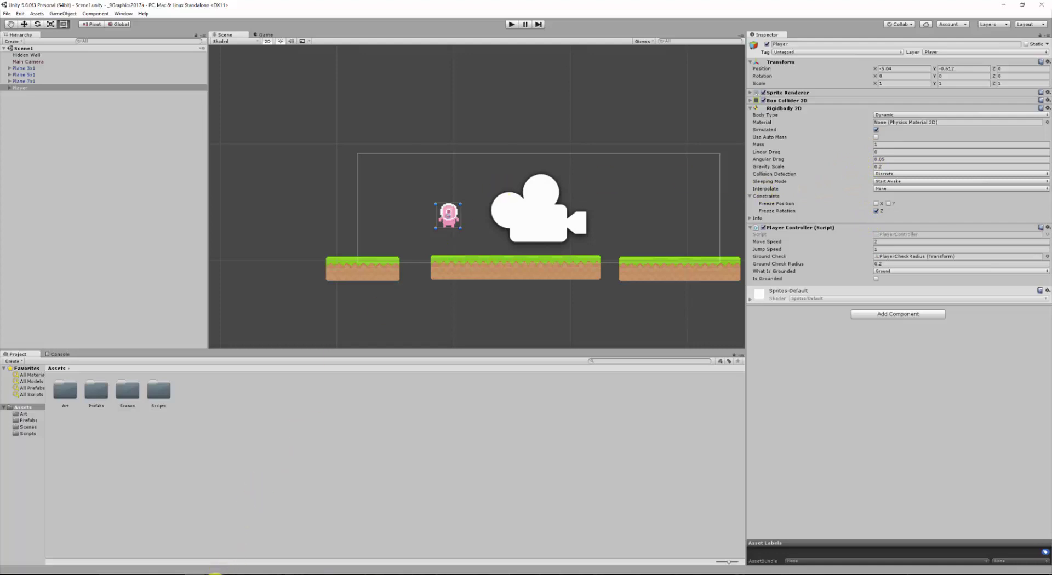
left_click(219, 569)
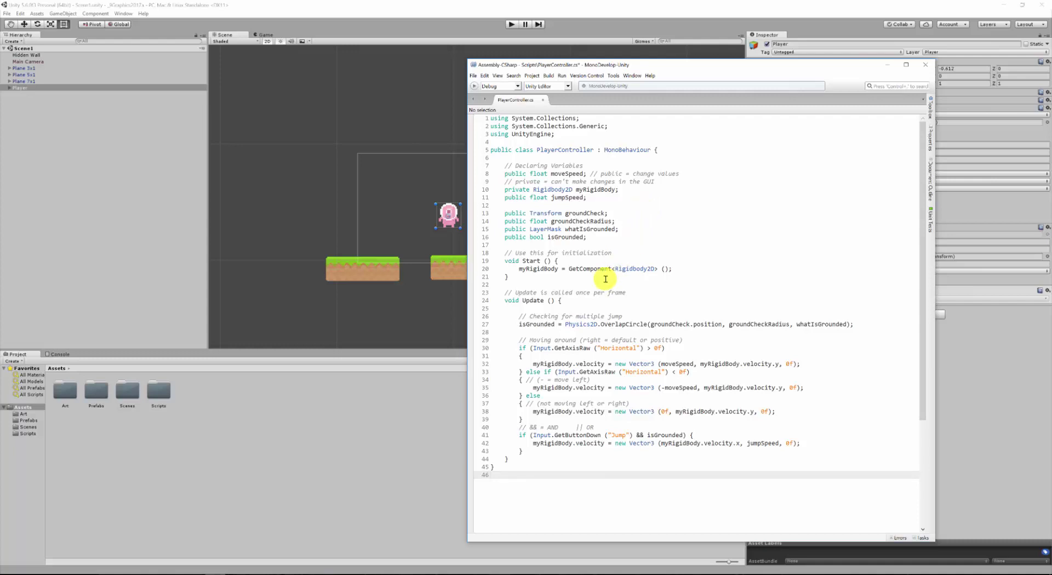
- Delete the semicolon after myRigidBody on line 10, view Unity's CS1519 error, and jump back to line 10
left_click(601, 349)
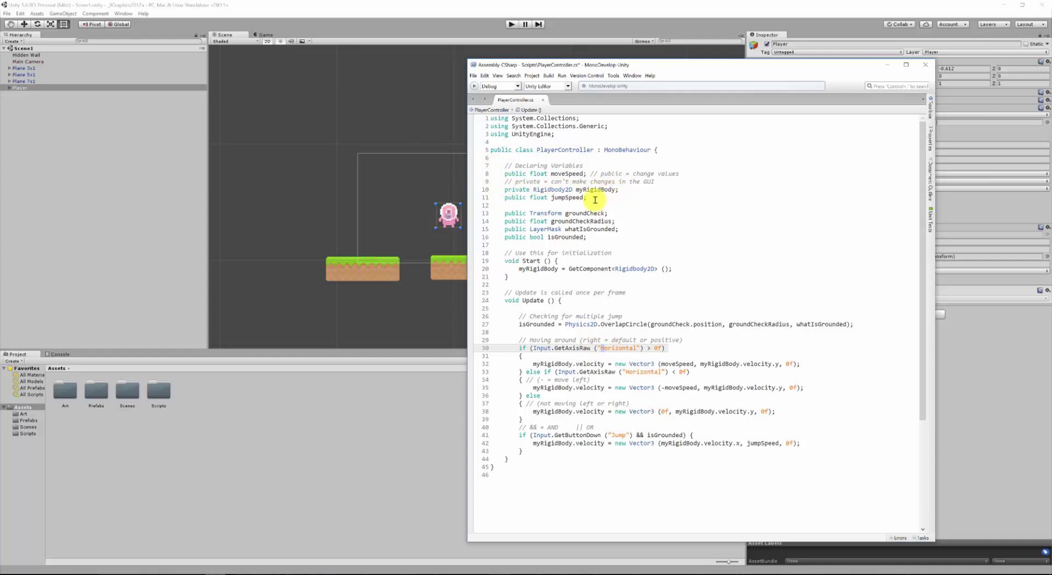
left_click(622, 190)
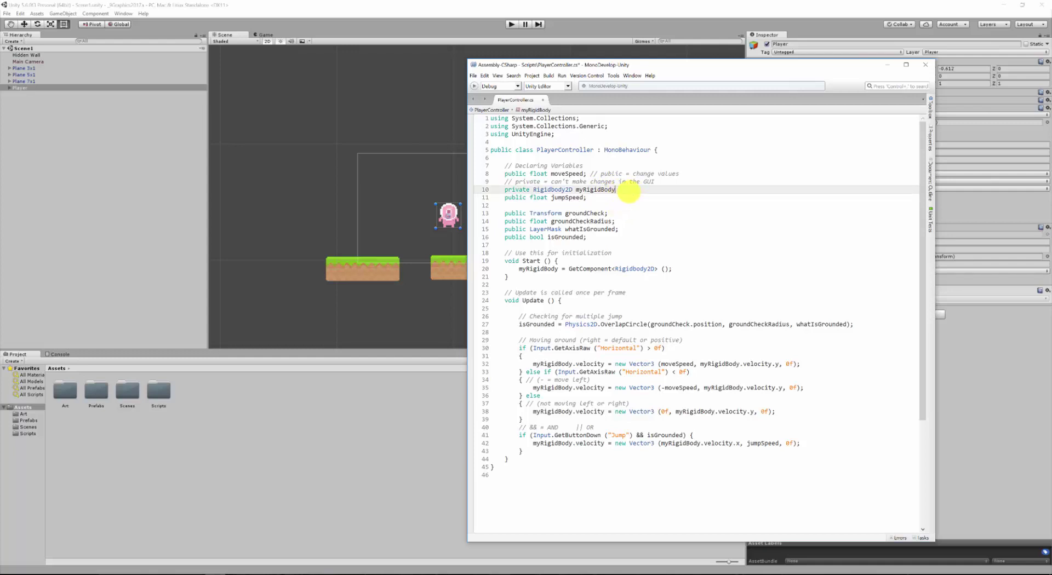
key("BackSpace")
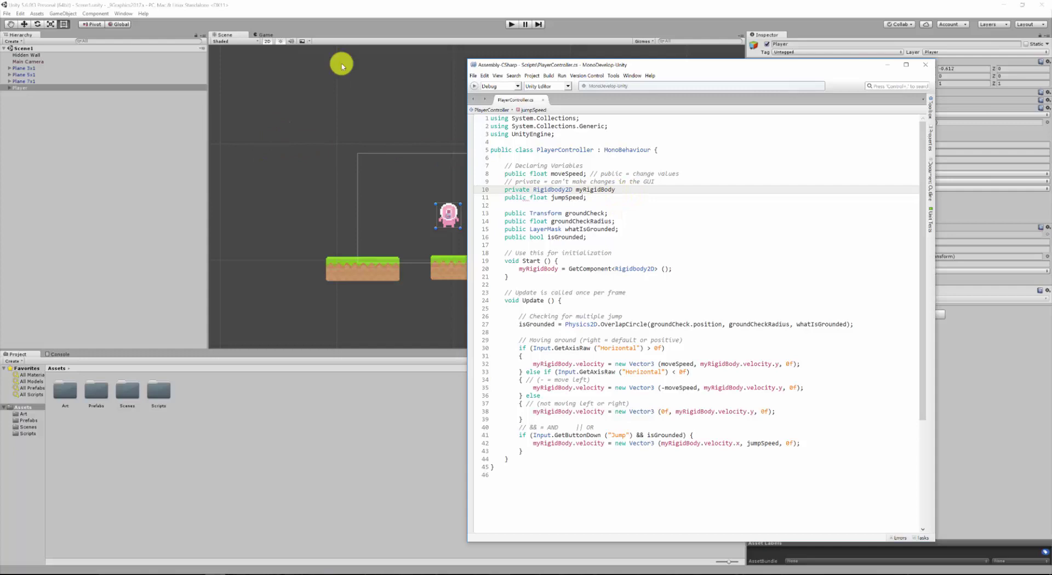
left_click(377, 25)
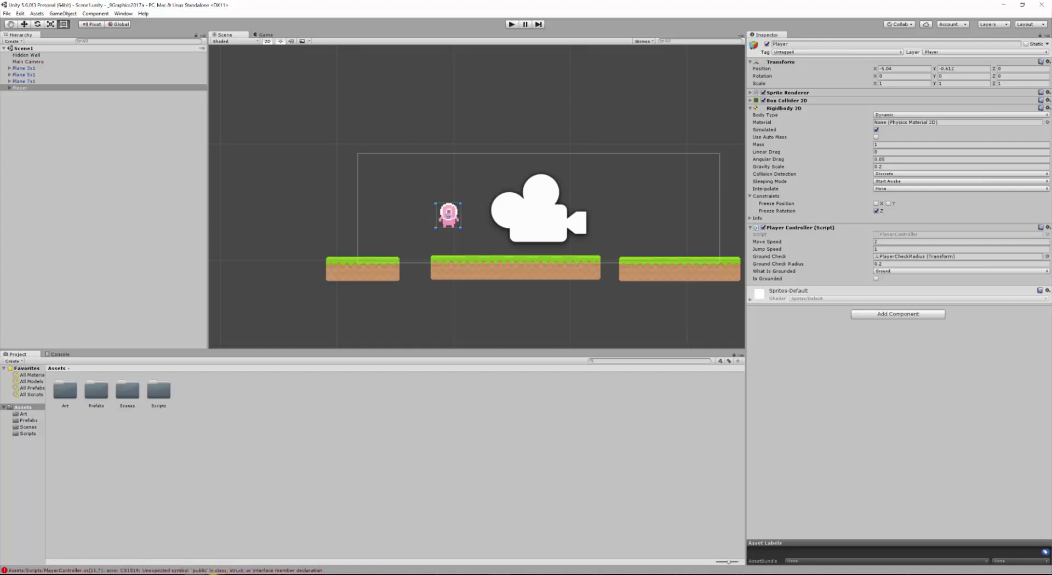
double_click(239, 571)
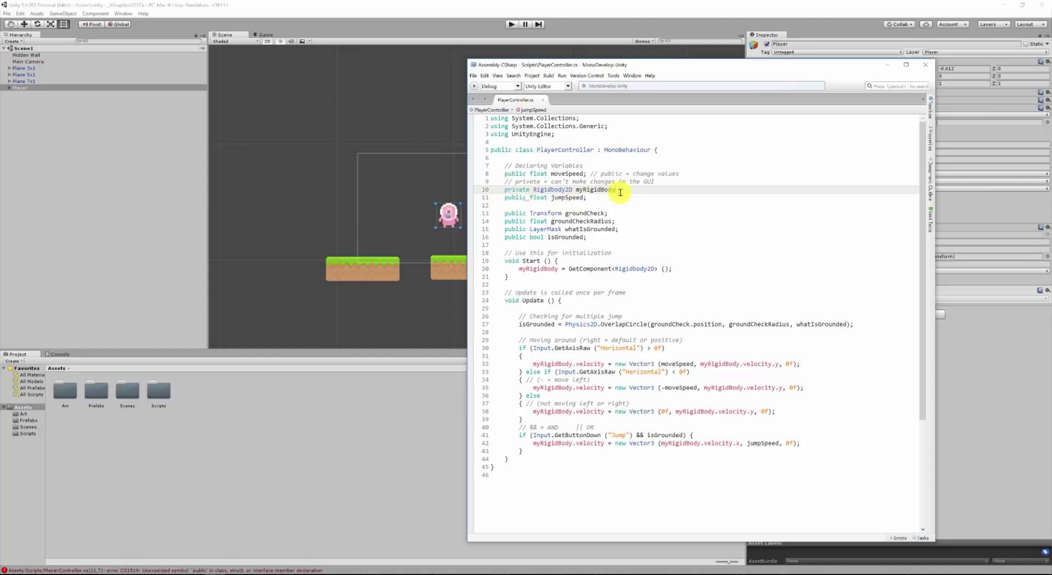
- Restore the semicolon on line 10 and highlight the ground-check fields on lines 13–16
type(";")
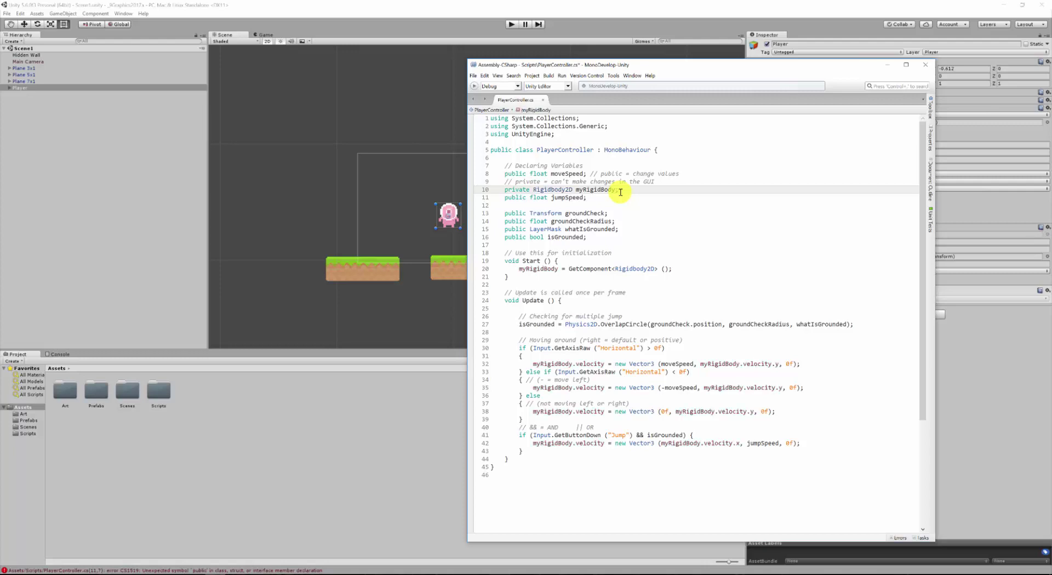
key("BackSpace")
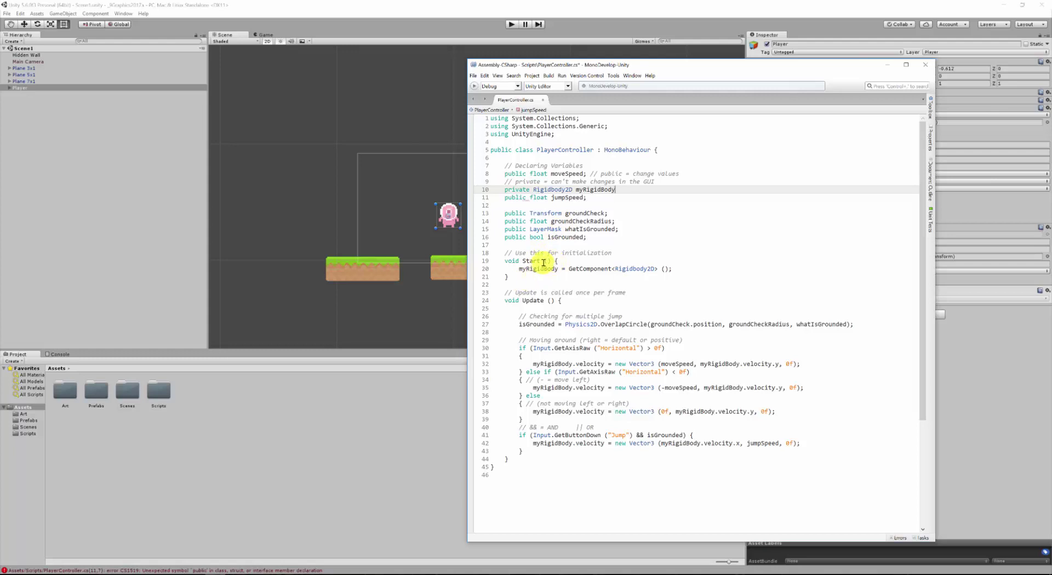
key("ctrl+s")
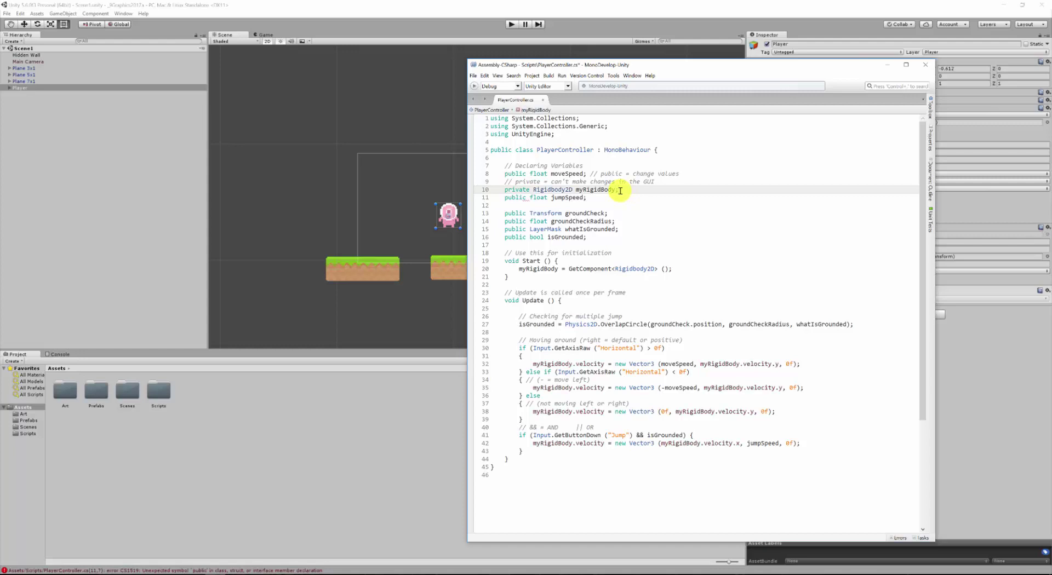
type(";")
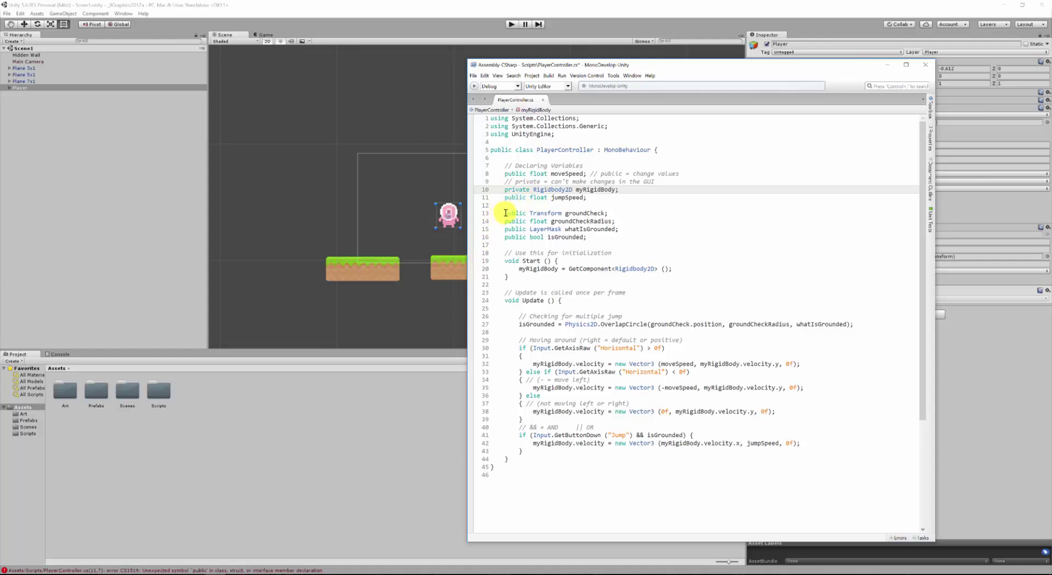
left_click_drag(505, 213, 597, 239)
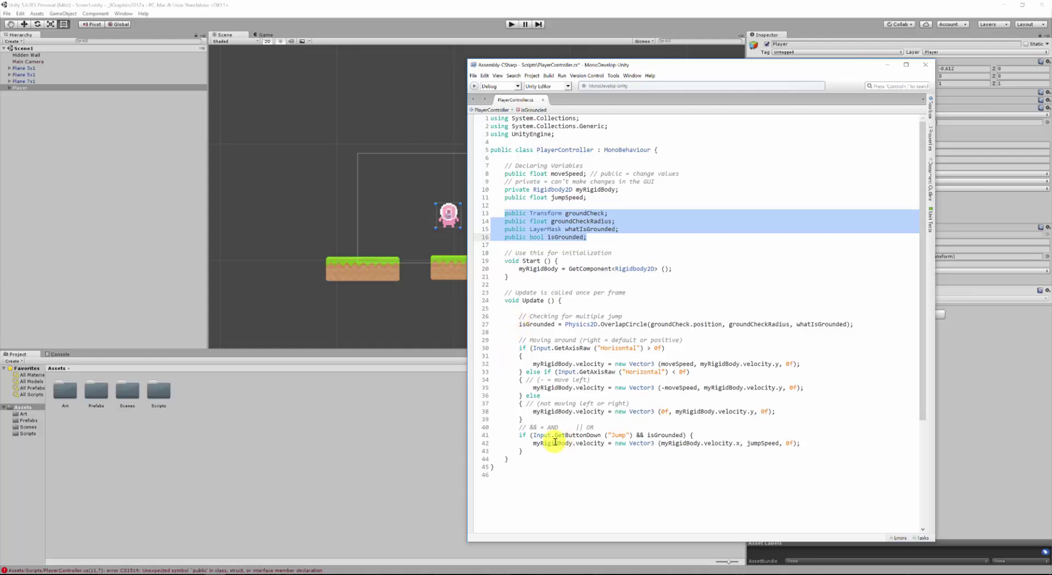
- Select the && in the line-40 comment describing the Jump and isGrounded condition
left_click(531, 427)
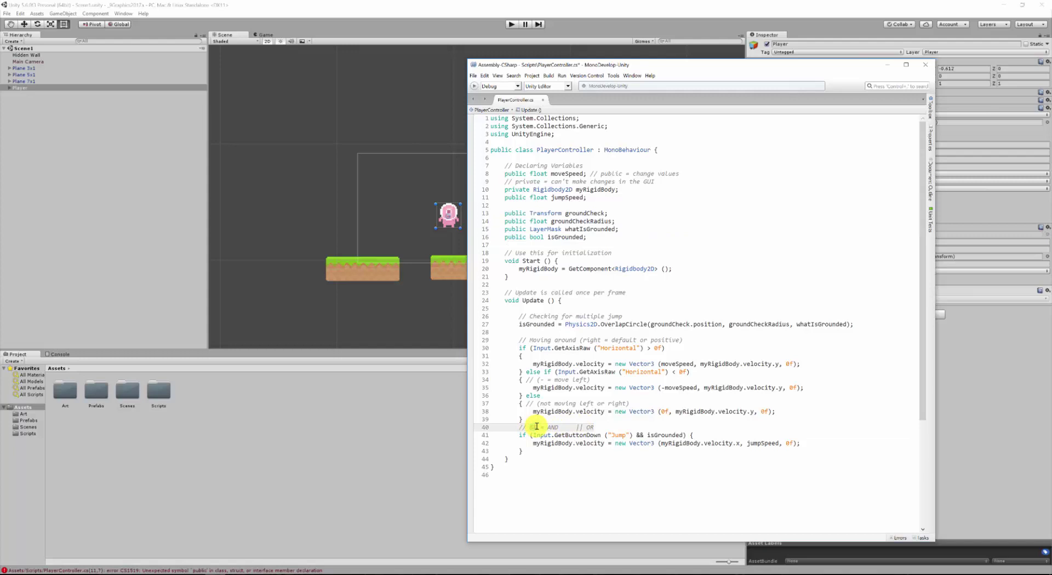
double_click(534, 427)
left_click(543, 428)
double_click(534, 428)
- Check the closing braces of the jump block, Update() and the class around lines 43–44
left_click(534, 467)
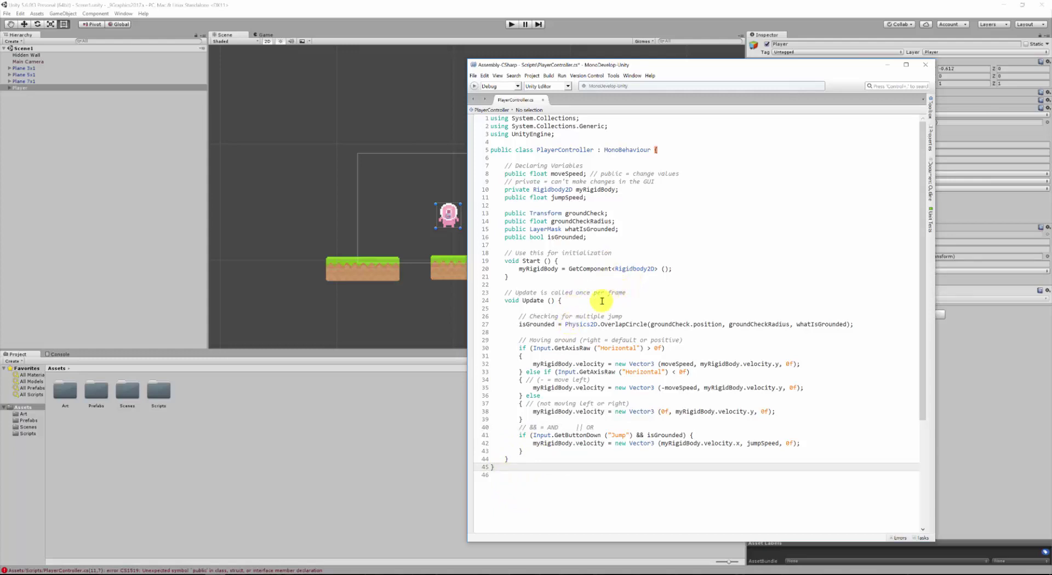
left_click(513, 459)
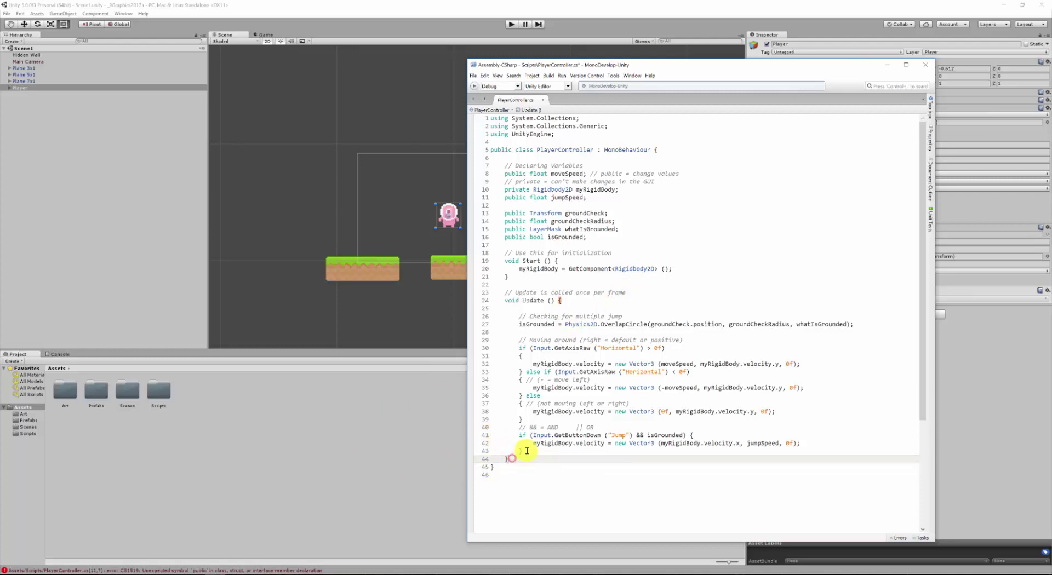
left_click(497, 470)
left_click(517, 459)
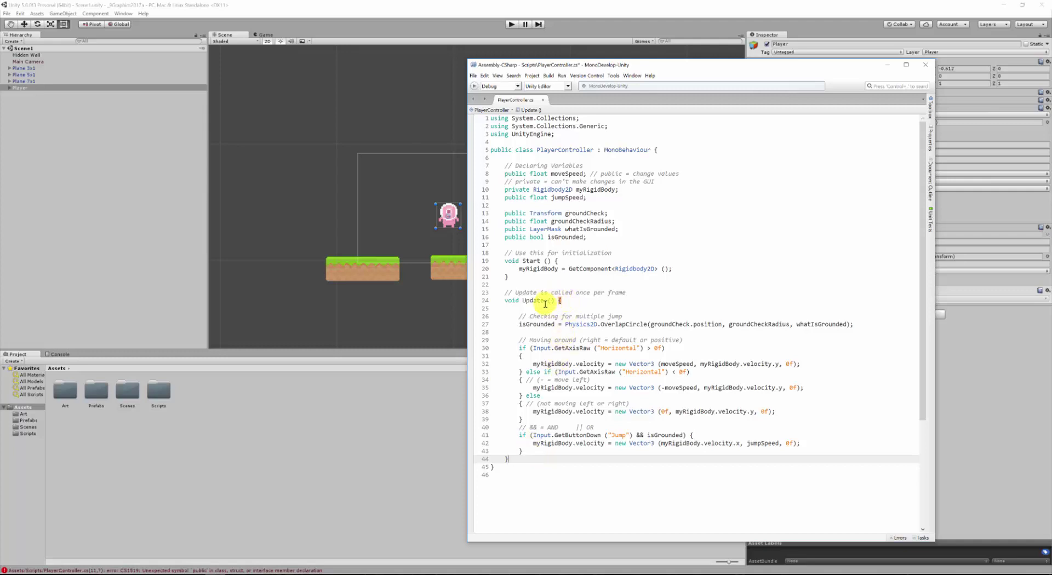
left_click(522, 452)
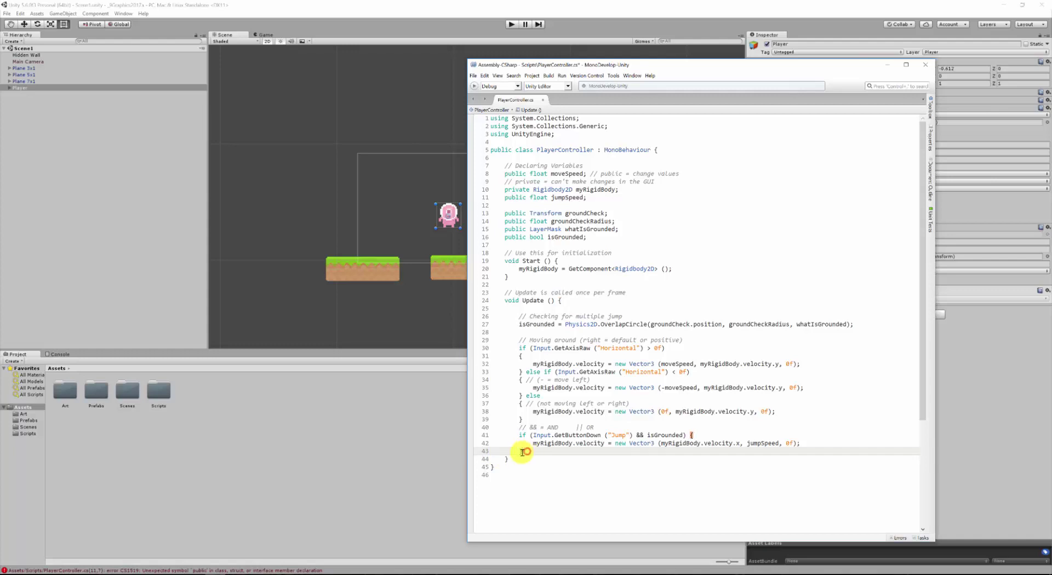
left_click(496, 460)
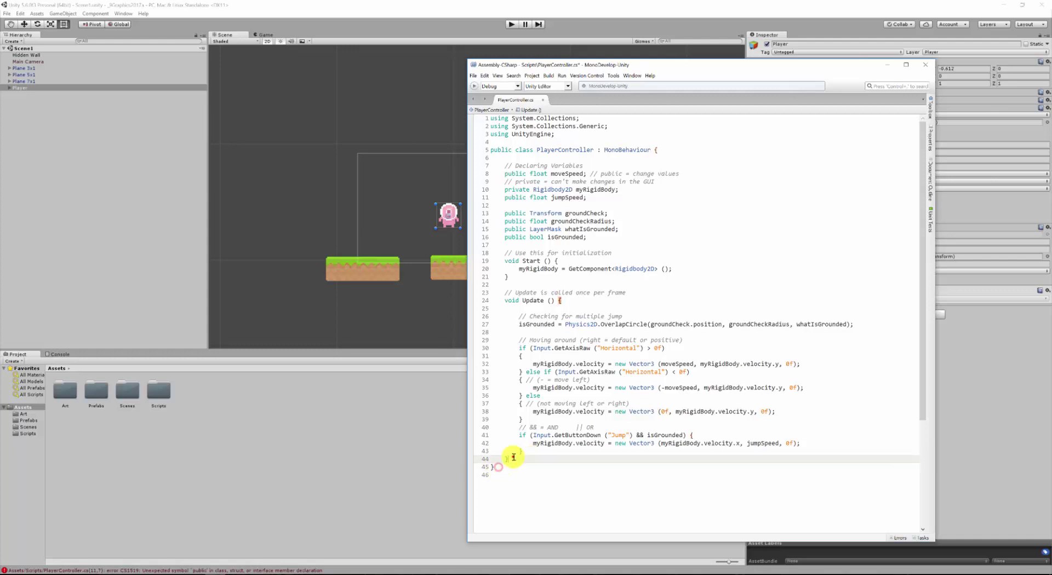
left_click(533, 451)
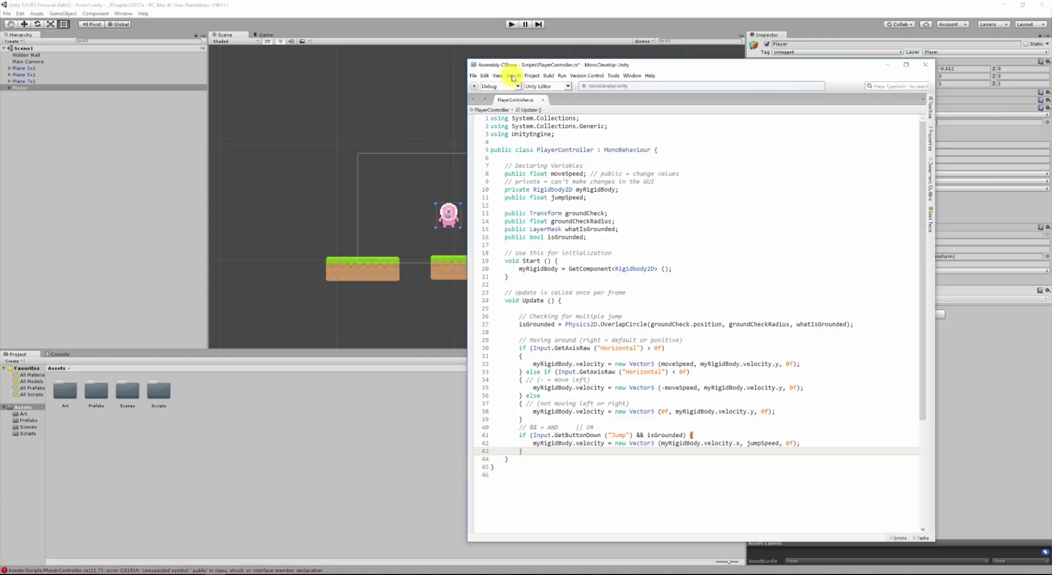
- After Play is refused over the CS1519 error, reopen PlayerController.cs from the status bar and save with Ctrl+S
left_click(510, 24)
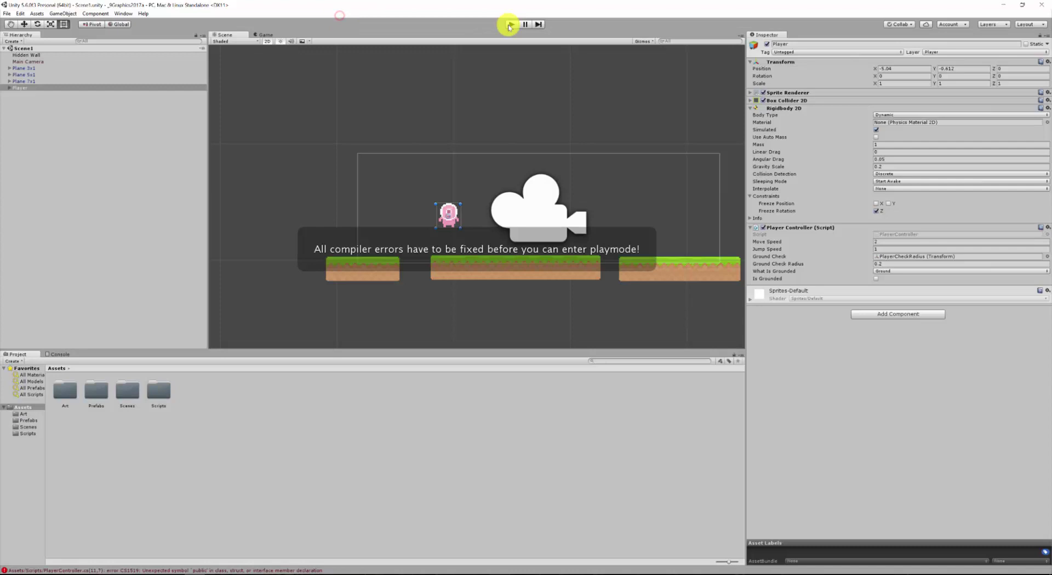
double_click(216, 570)
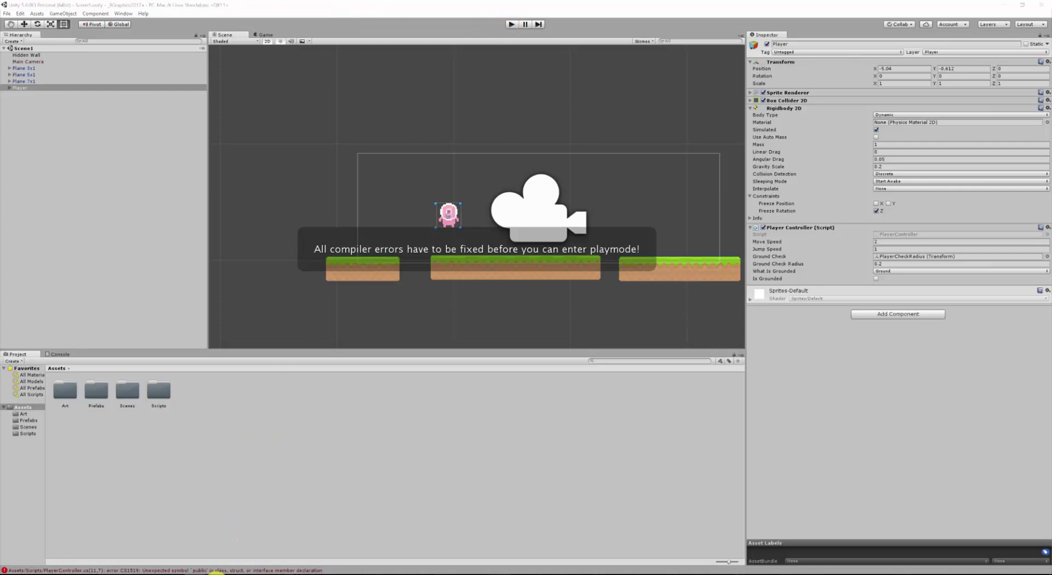
left_click(596, 253)
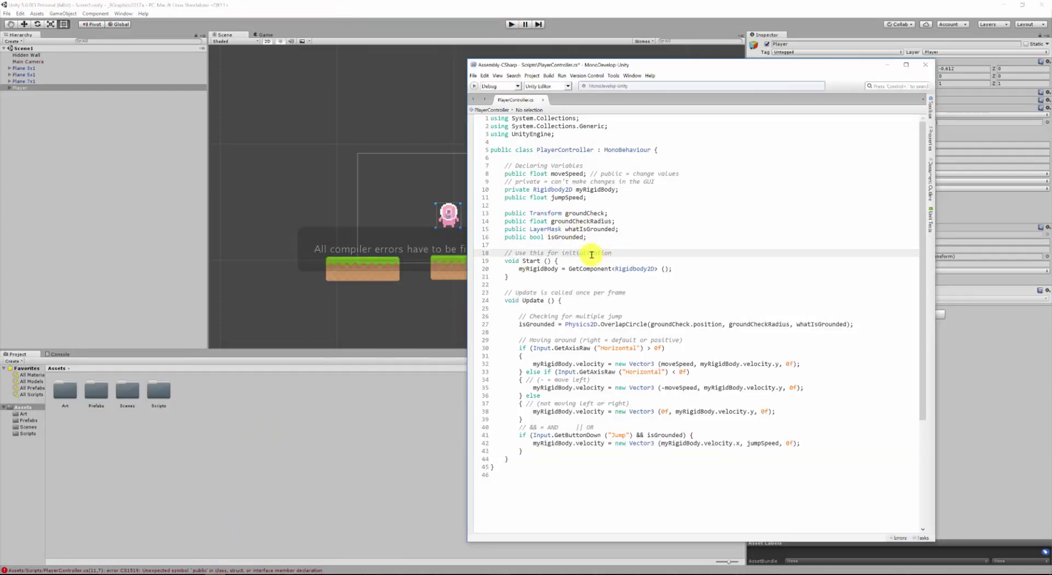
left_click(599, 229)
key("ctrl+u")
key("ctrl+s")
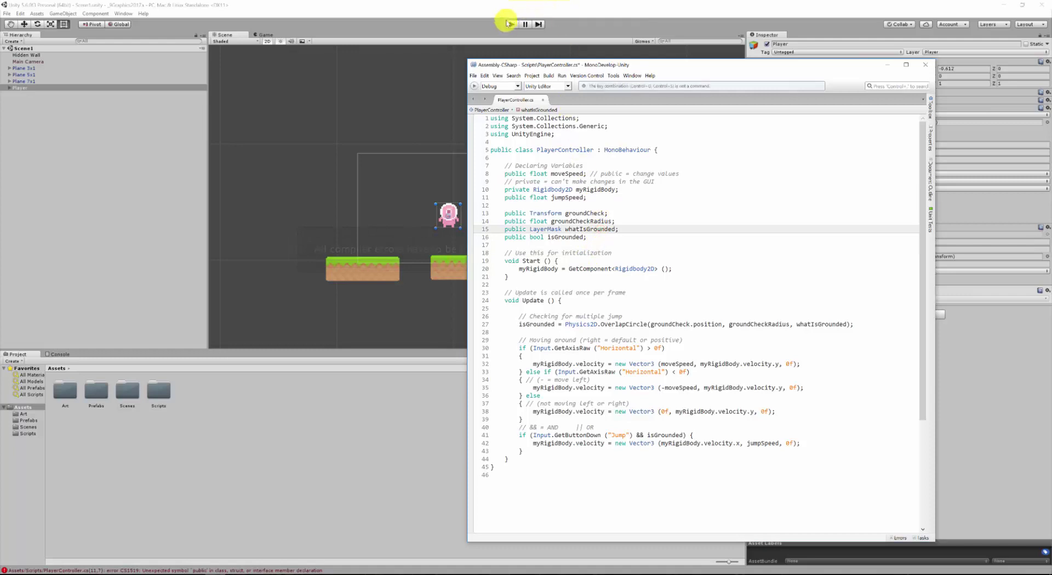
left_click(559, 174)
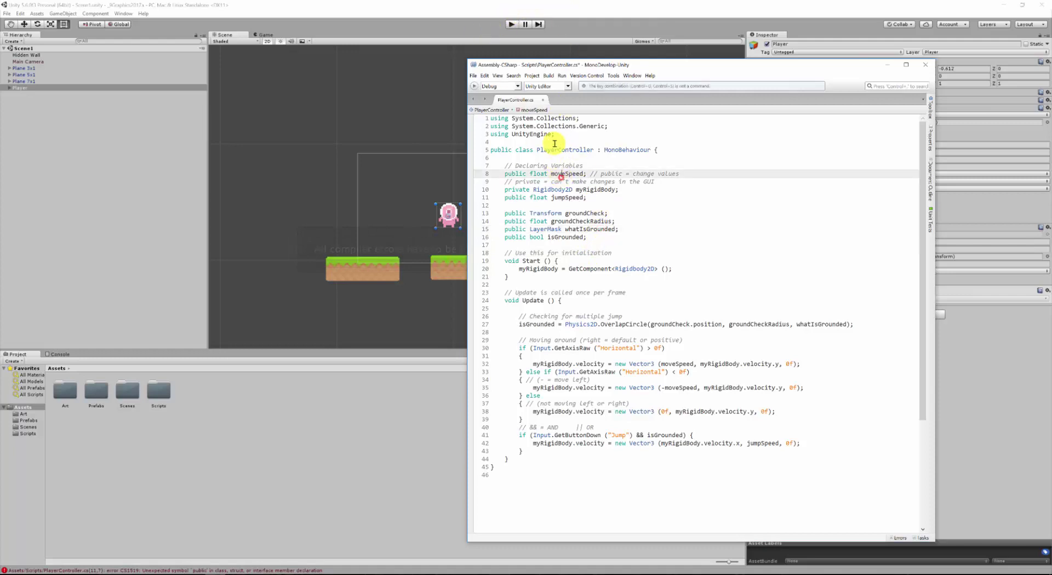
- Play the level, walking right and left with arrow keys and jumping twice with Space, then stop
left_click(511, 24)
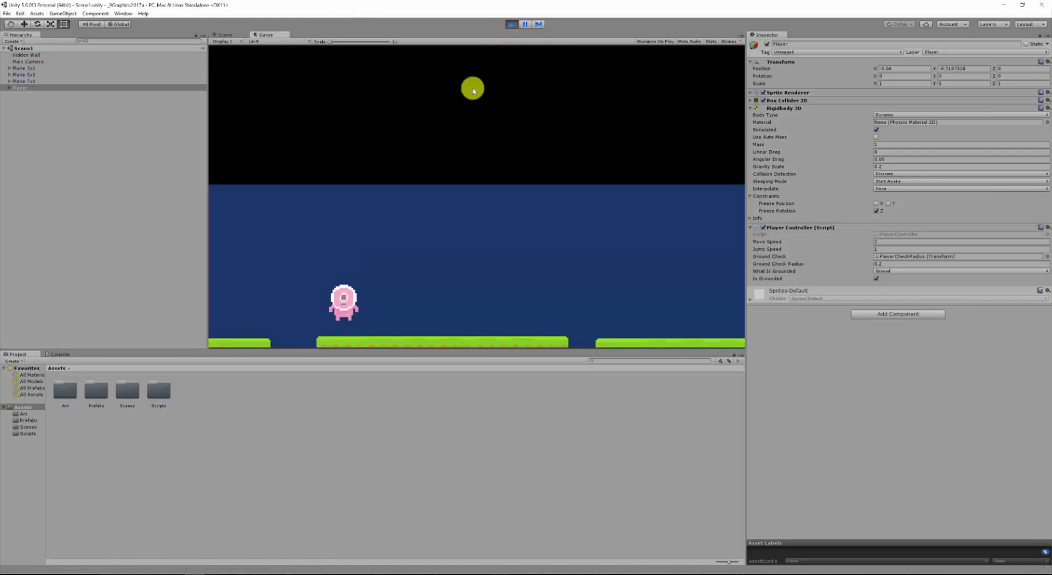
key("Right")
key("space")
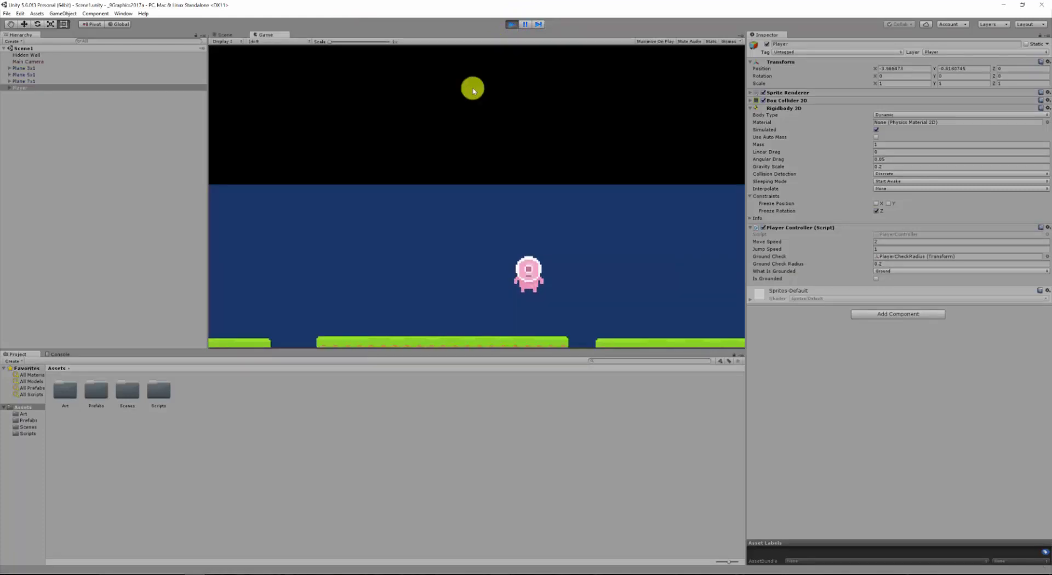
key("Left")
key("space")
key("Right")
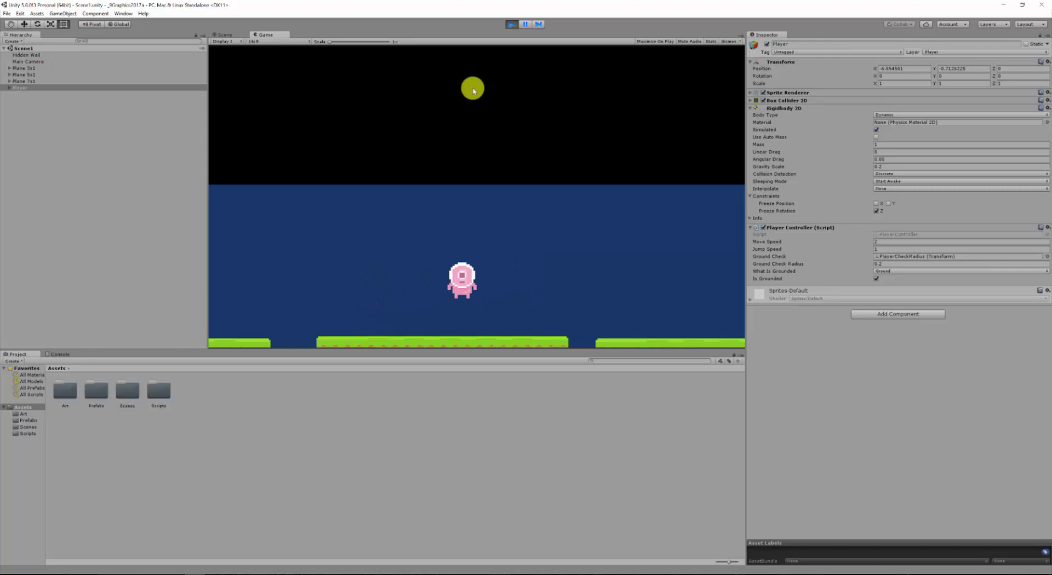
key("Left")
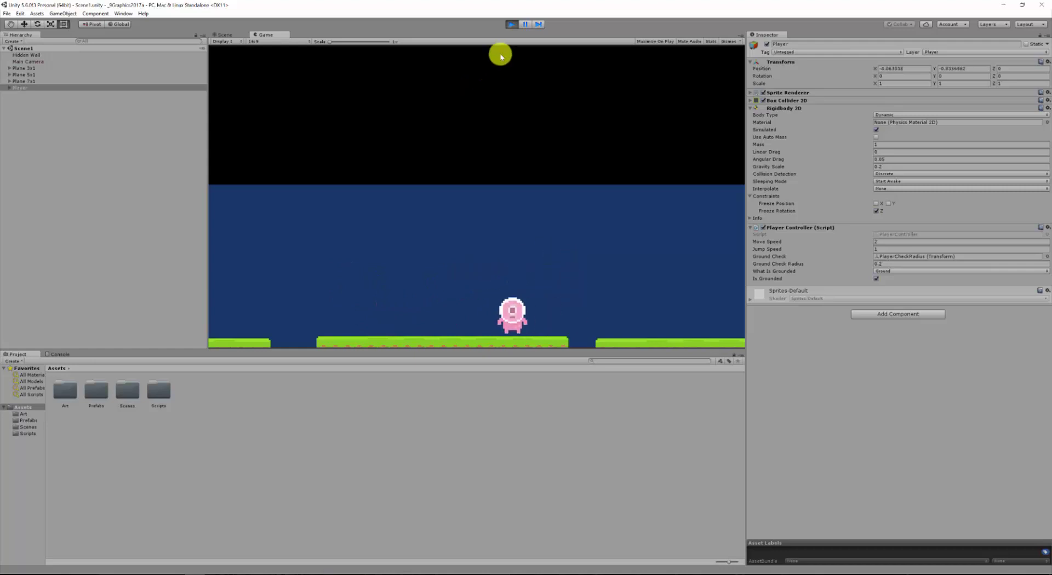
left_click(510, 24)
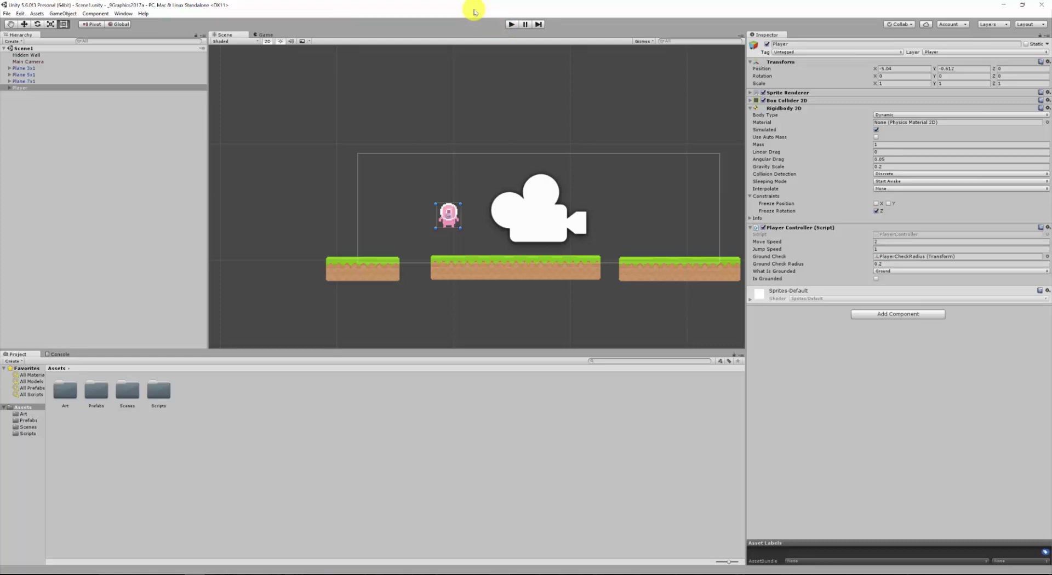
- Open Window > Animation and dock the Animation tab next to the Console
left_click(123, 13)
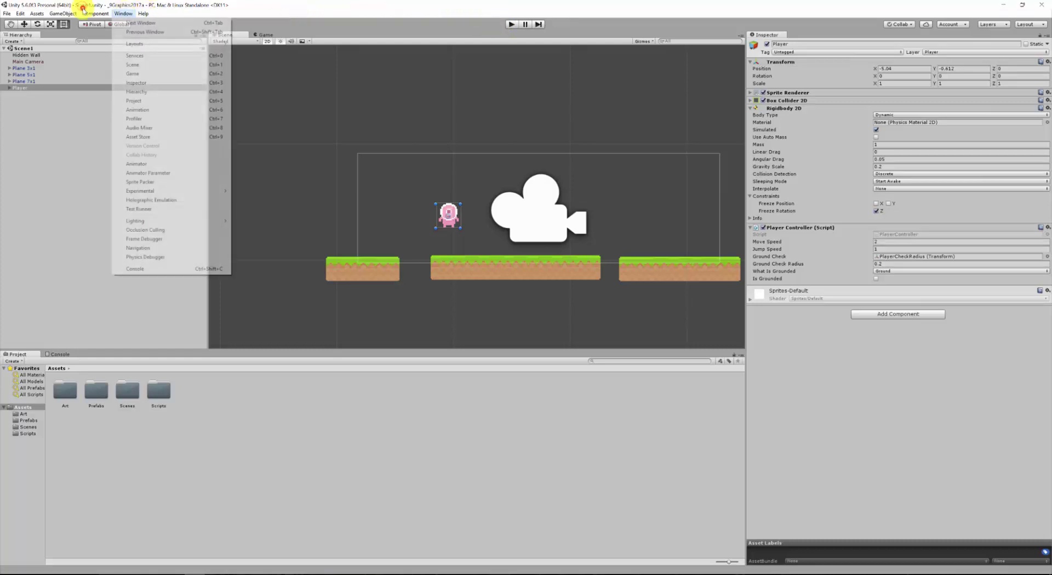
left_click(137, 110)
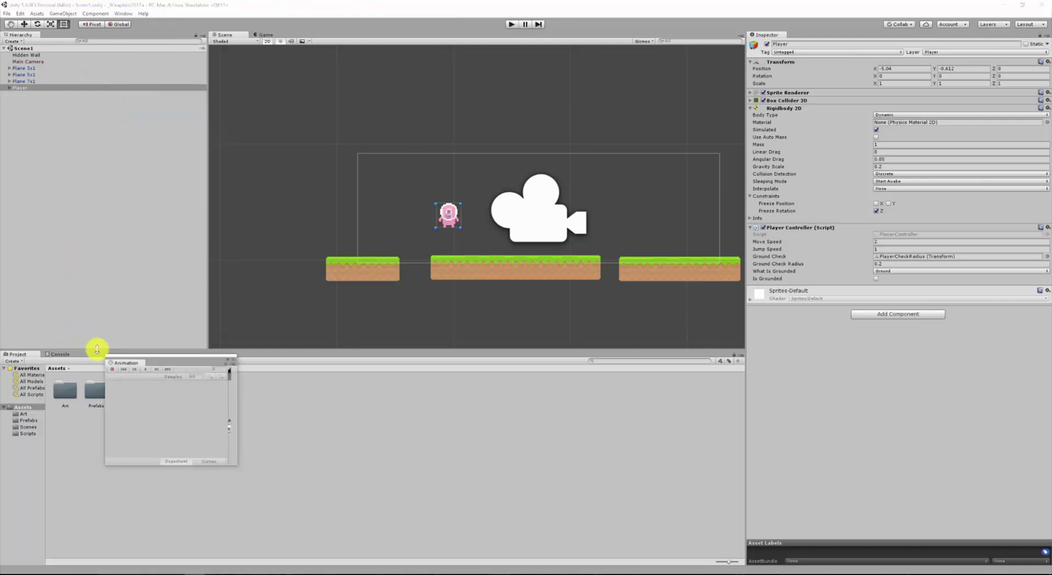
left_click_drag(118, 366, 71, 355)
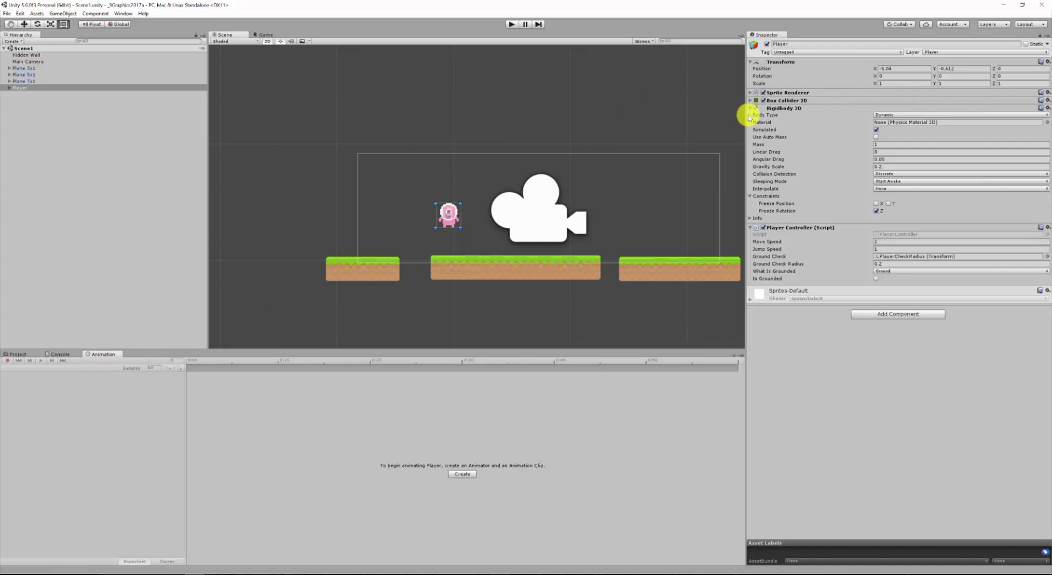
- Narrow the Inspector and dock the Project panel between the Scene view and Inspector
left_click_drag(746, 120, 820, 111)
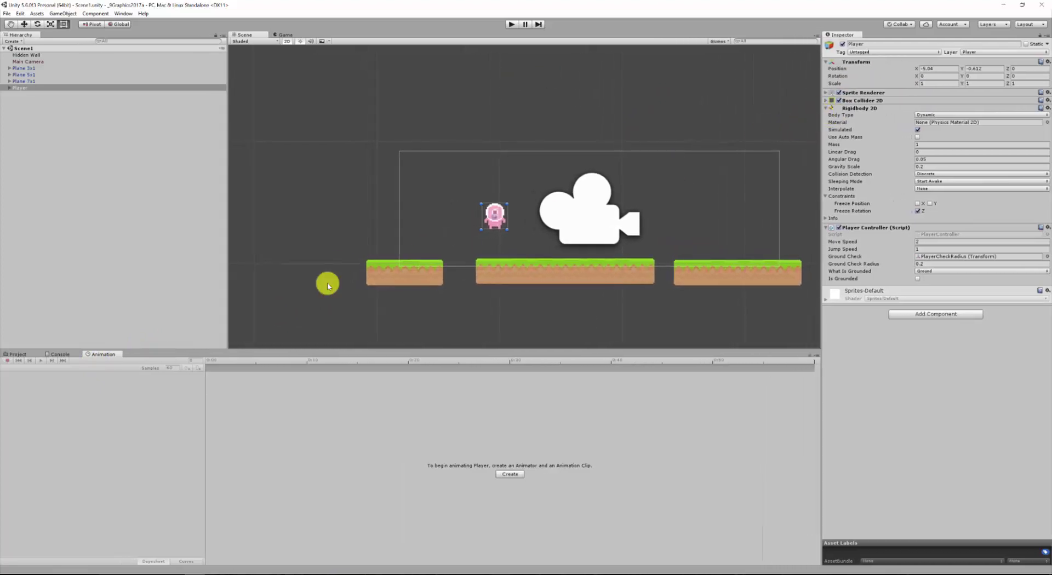
left_click(19, 355)
left_click_drag(21, 357, 785, 166)
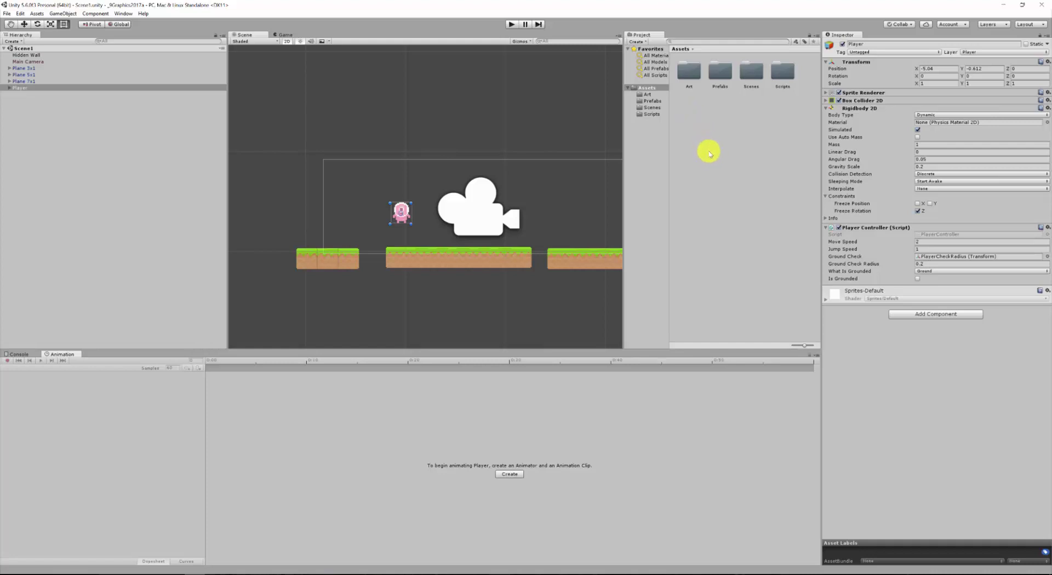
- Create a folder named Animations in Assets via Create > Folder, then open it
right_click(717, 196)
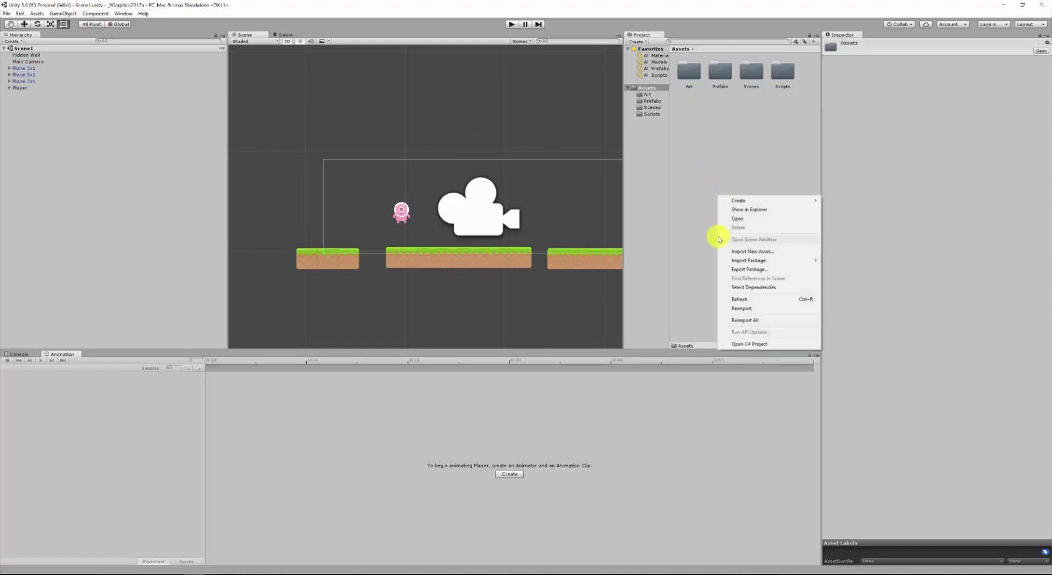
mouse_move(742, 201)
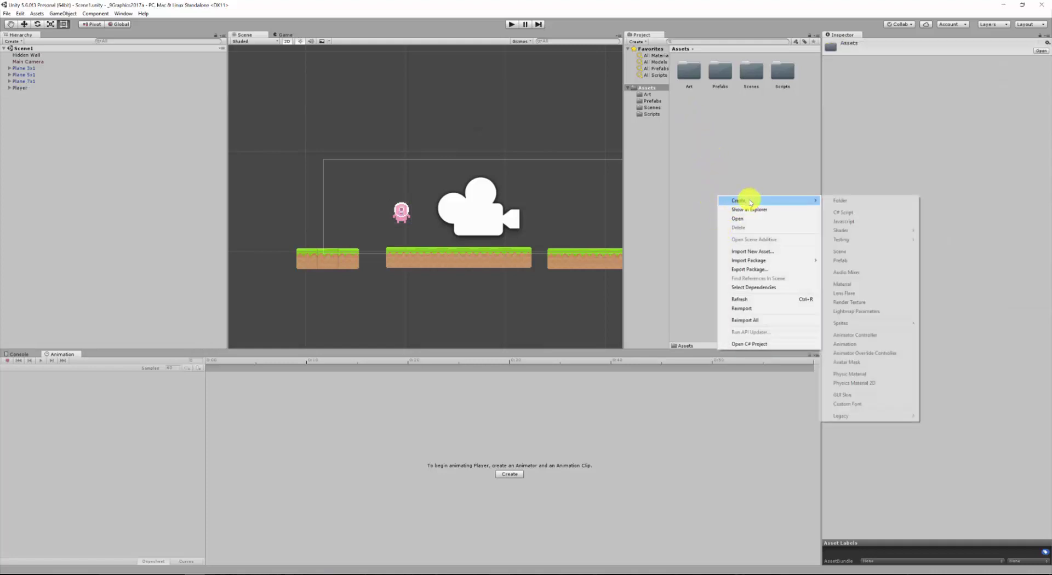
left_click(843, 202)
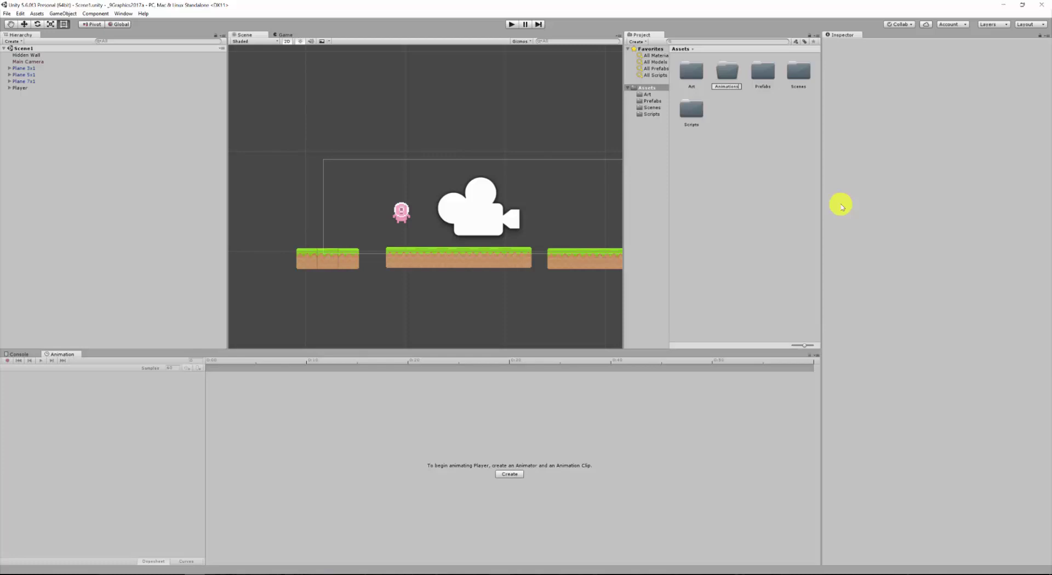
type("Animations")
left_click(727, 98)
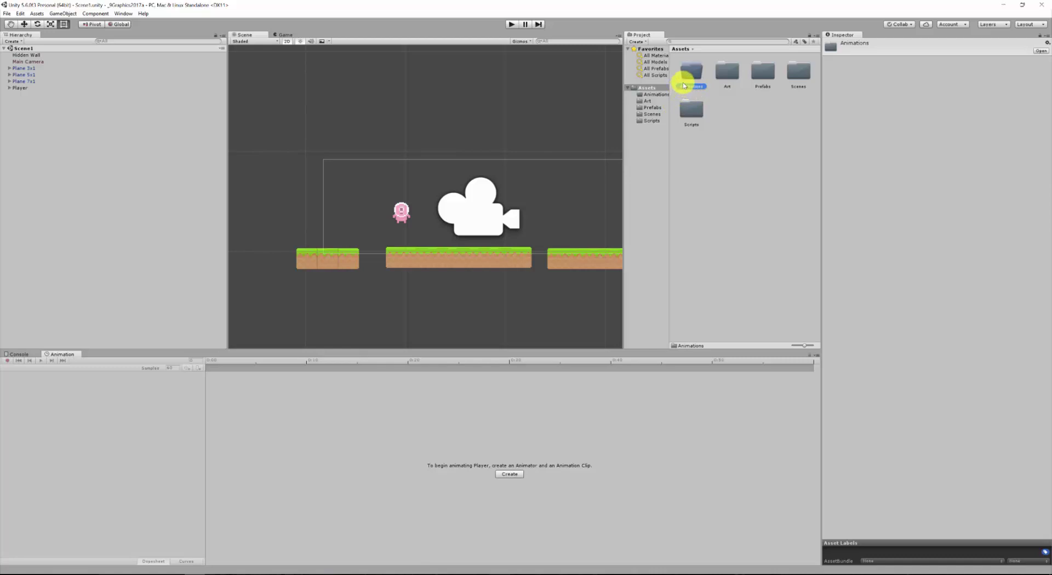
double_click(693, 73)
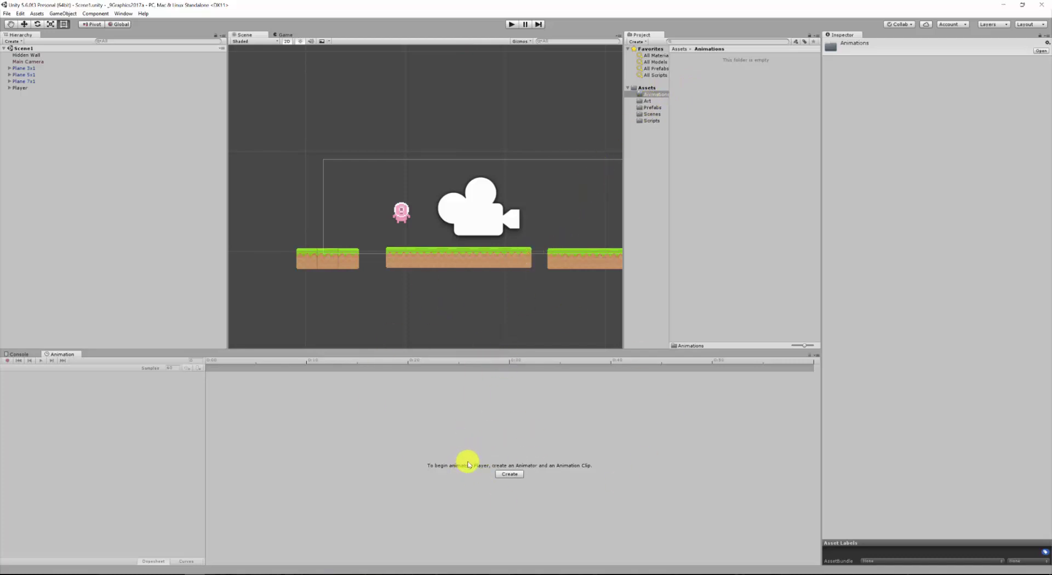
- Create a PlayerWalk.anim clip for the Player in the Animations folder, adding an Animator
left_click(22, 88)
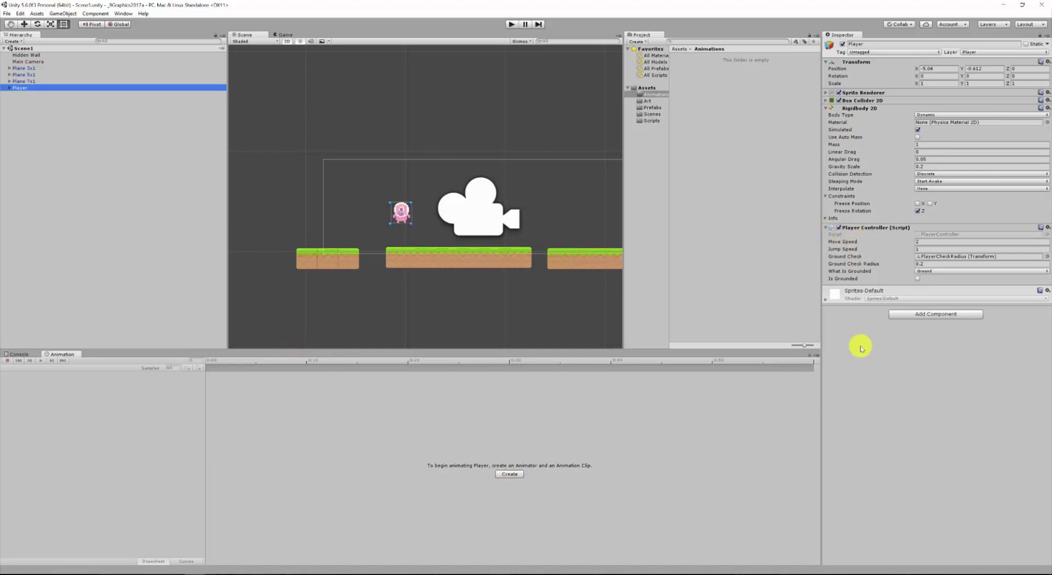
left_click(509, 474)
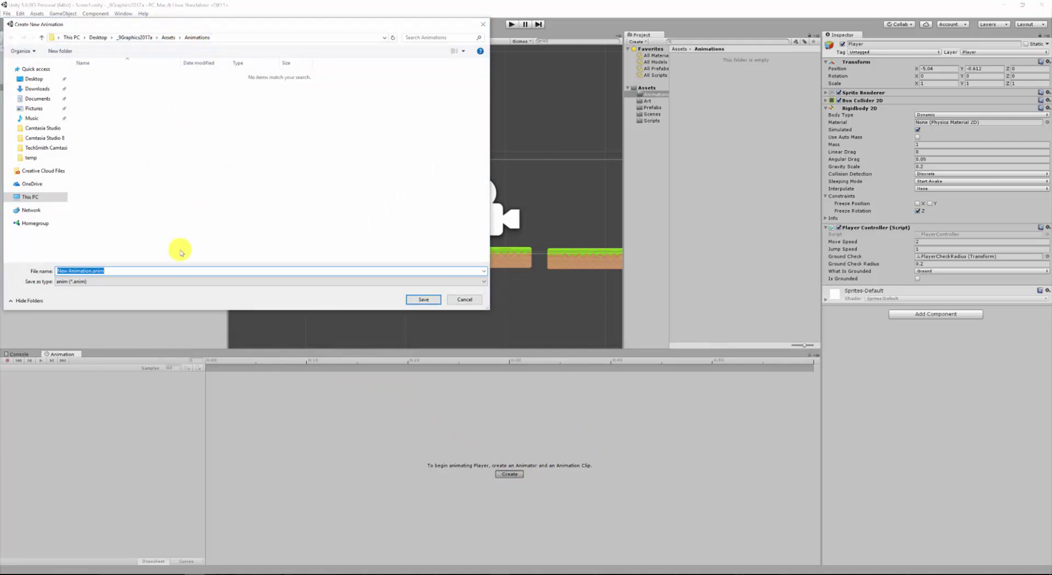
left_click(92, 270)
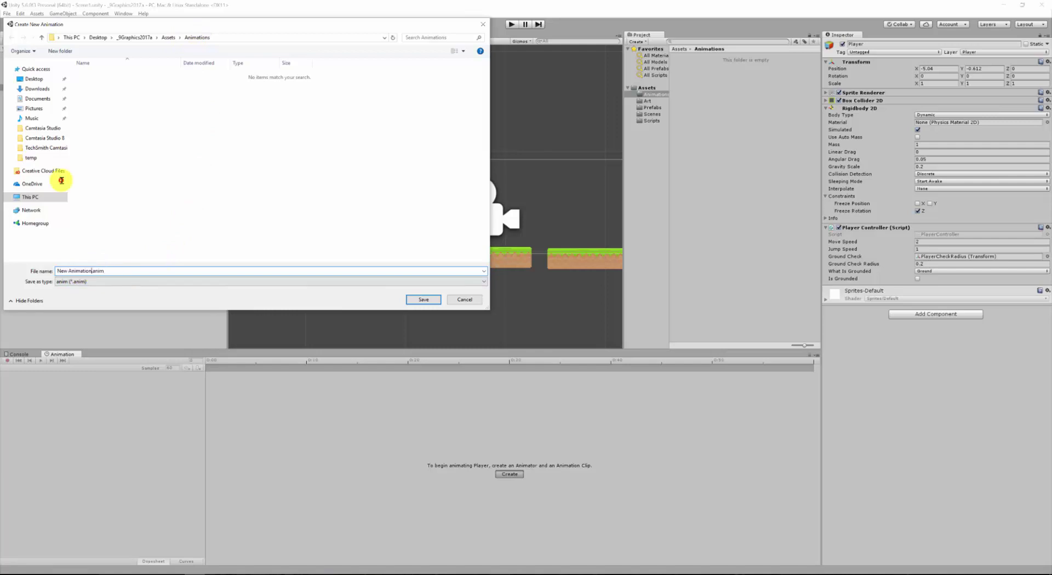
left_click_drag(91, 270, 36, 272)
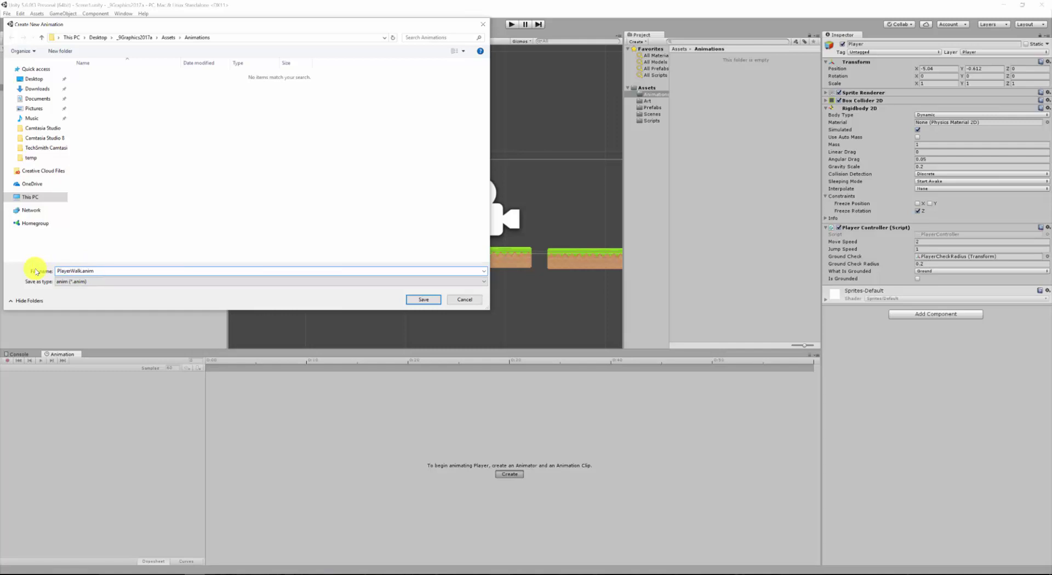
left_click(424, 299)
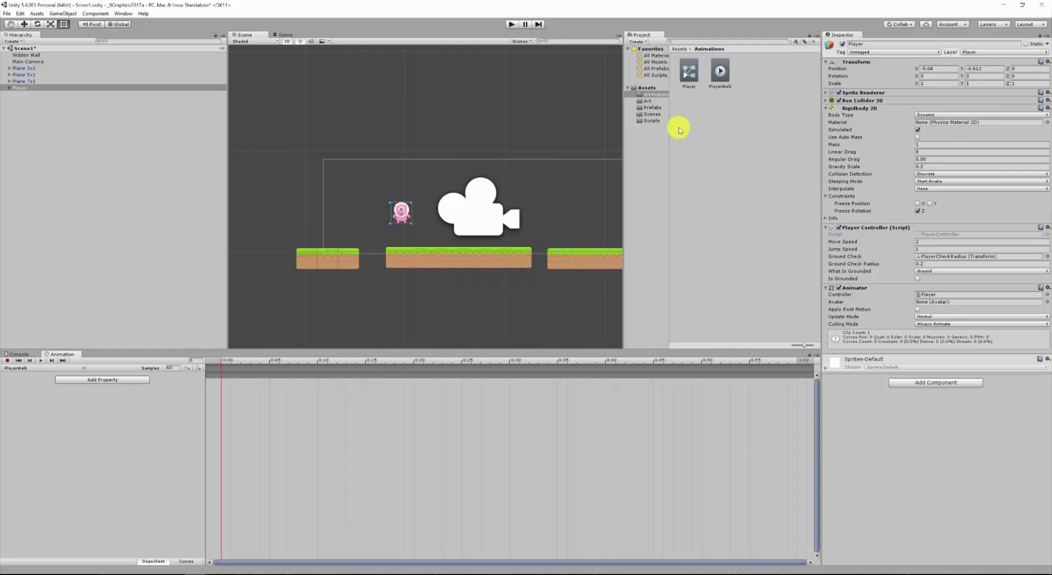
- Expand the sprite sheet in the Art folder and scroll down to the pink character frames
left_click(649, 101)
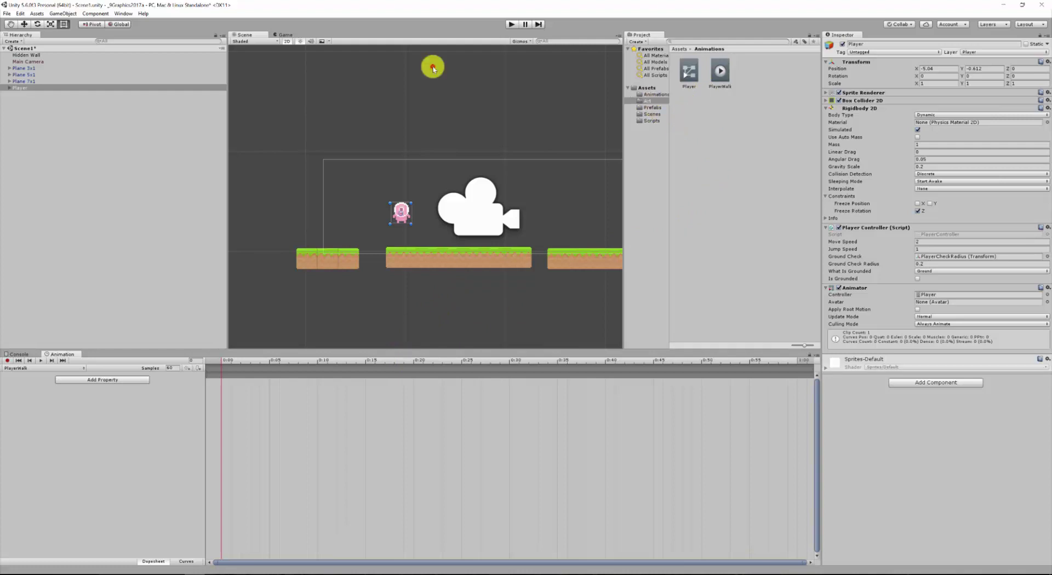
left_click(703, 73)
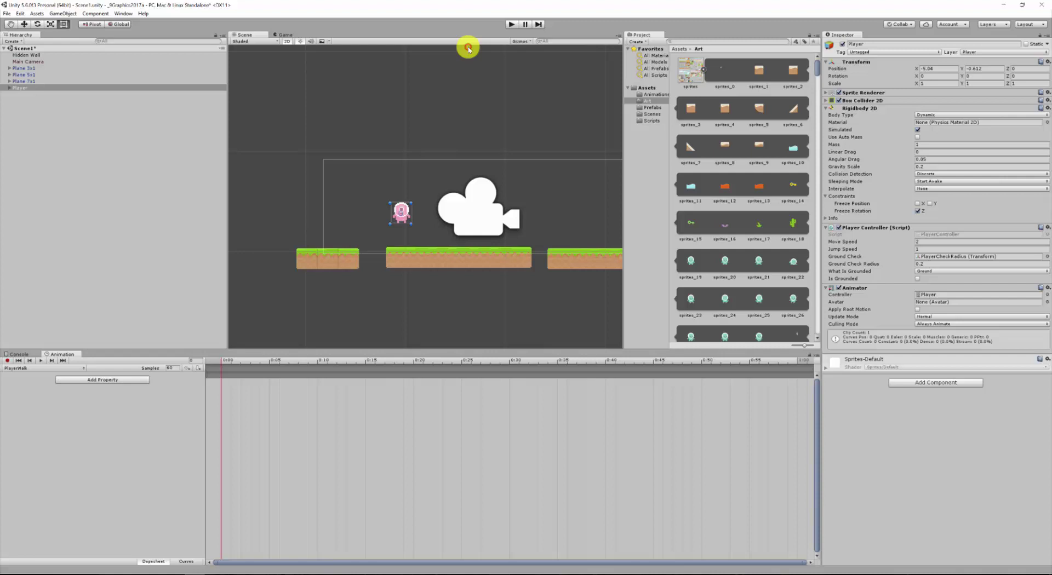
scroll(747, 208, "down", 4)
scroll(750, 218, "down", 8)
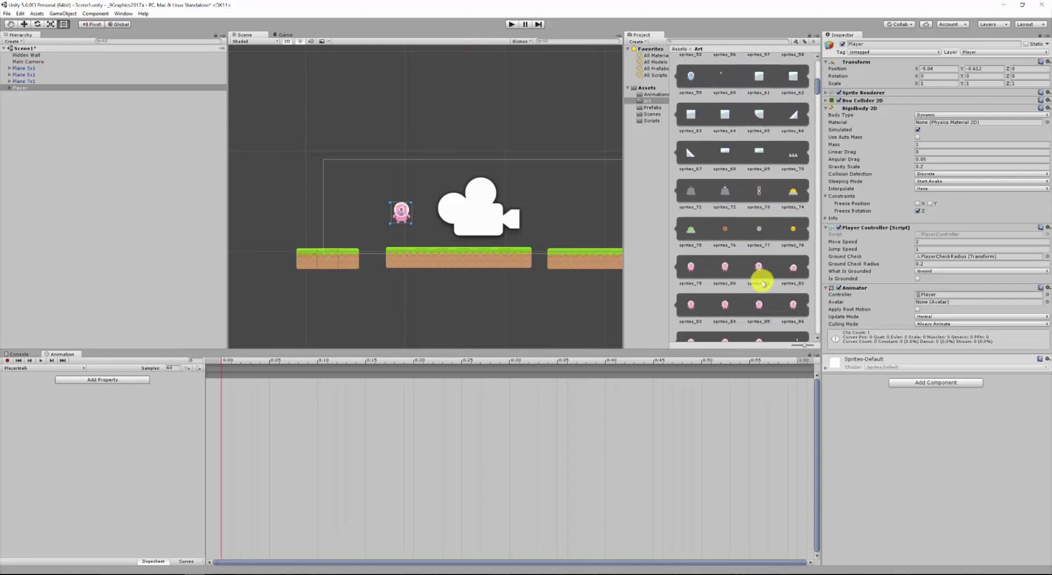
scroll(752, 299, "down", 1)
scroll(751, 304, "down", 2)
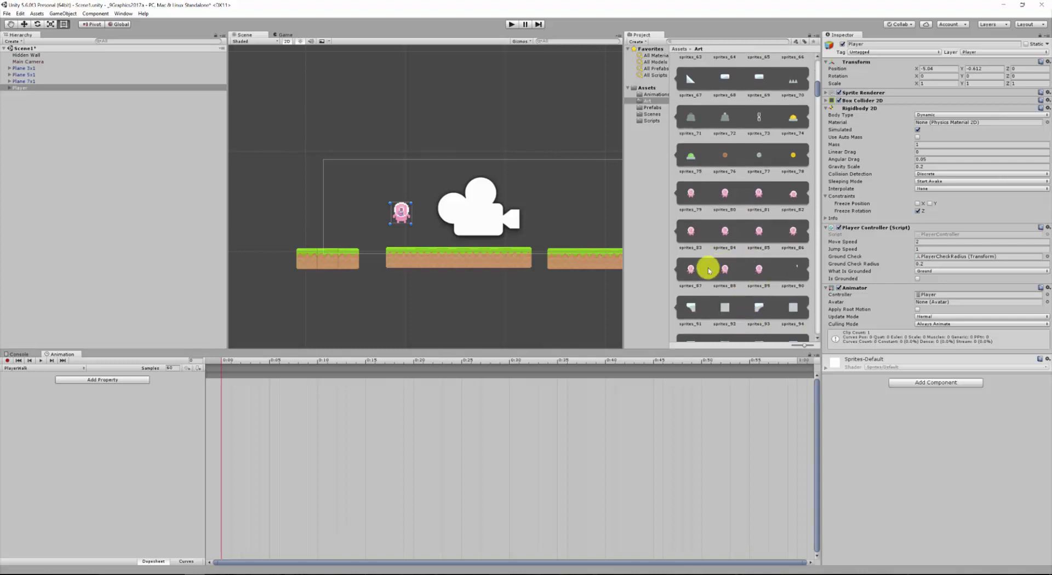
- Preview the sprites_87, sprites_88 and sprites_89 frames in the Inspector
left_click(765, 276)
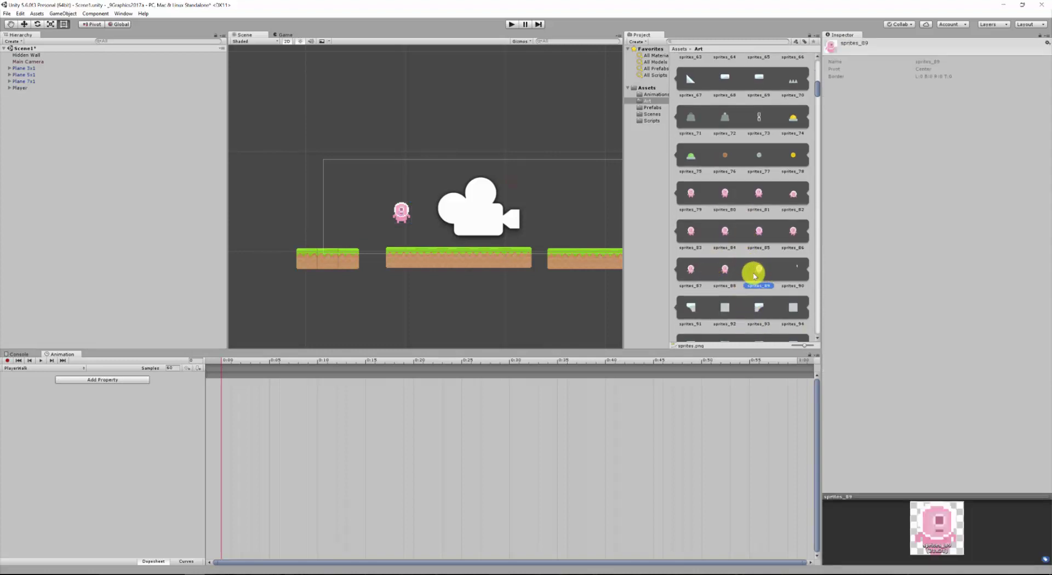
left_click(726, 270)
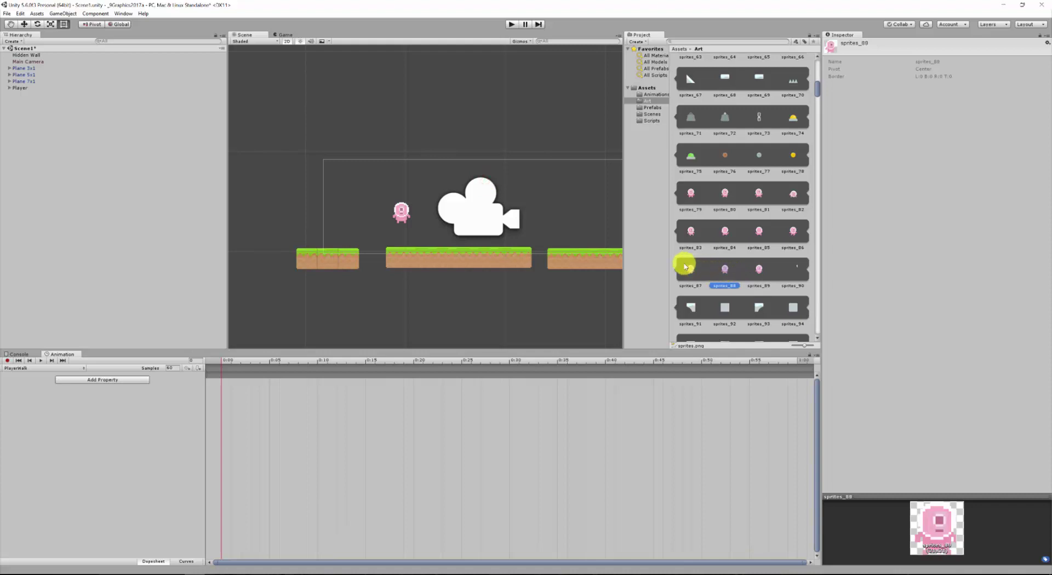
left_click(759, 269)
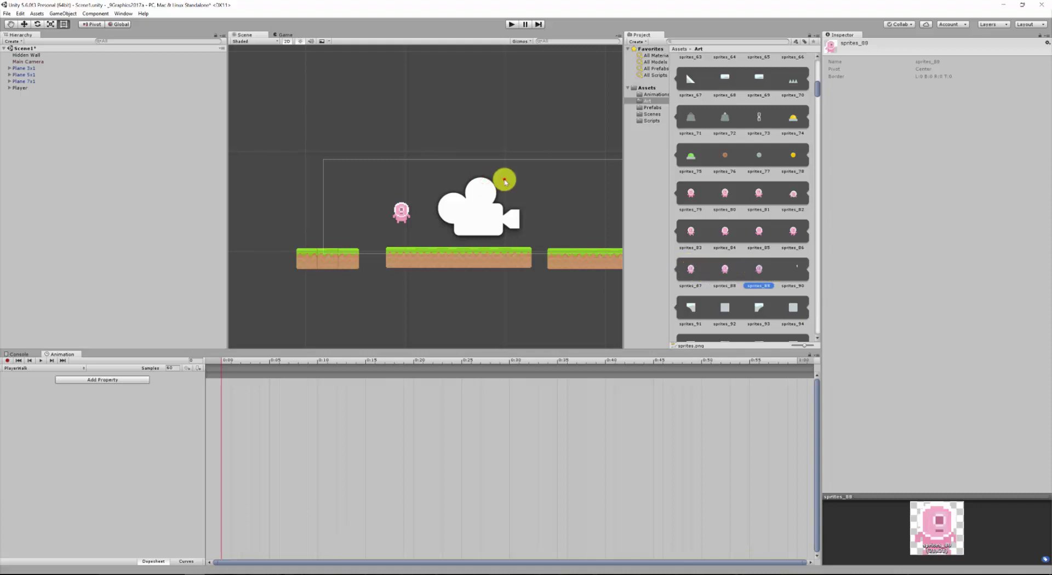
left_click(691, 270)
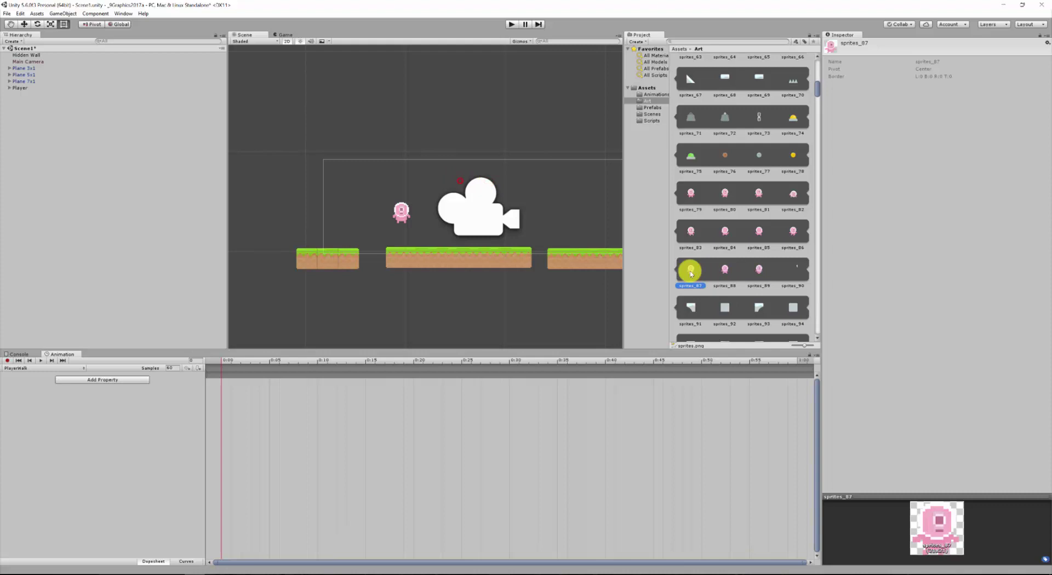
left_click(722, 268)
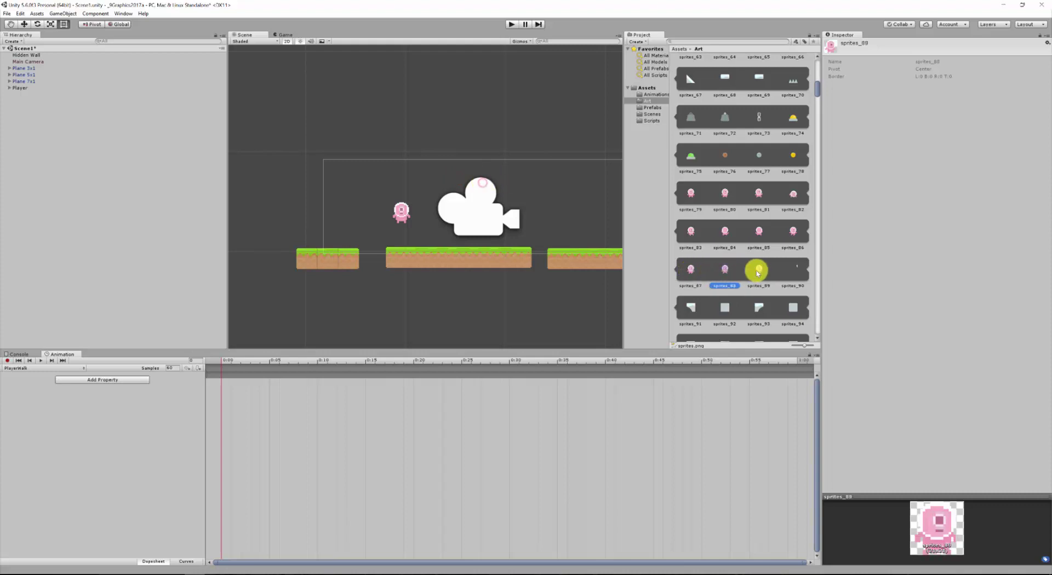
left_click(759, 271)
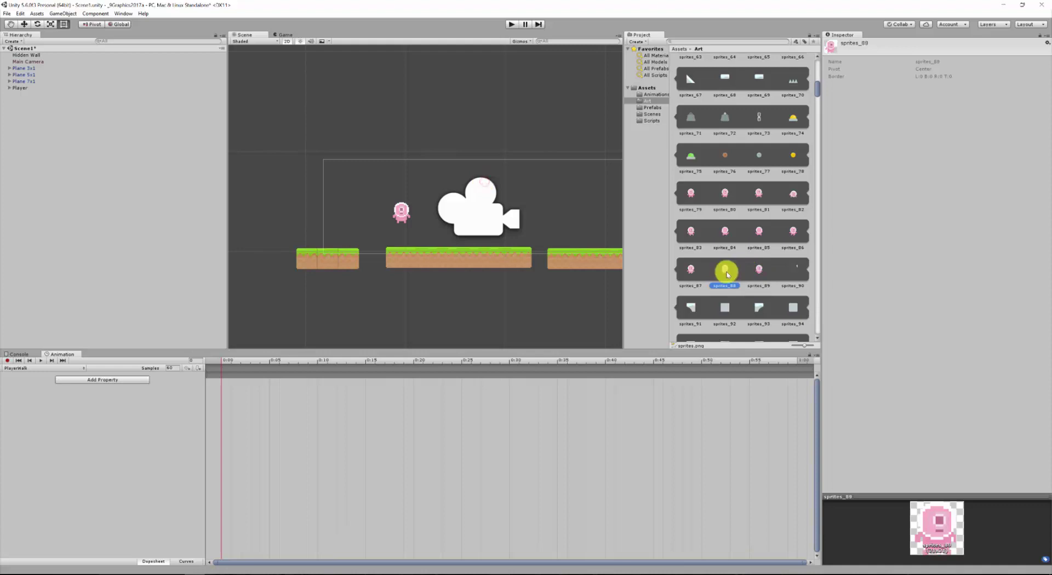
- Add sprites_88 and sprites_89 to PlayerWalk as two keyframes on the Player : Sprite track
left_click_drag(728, 270, 241, 412)
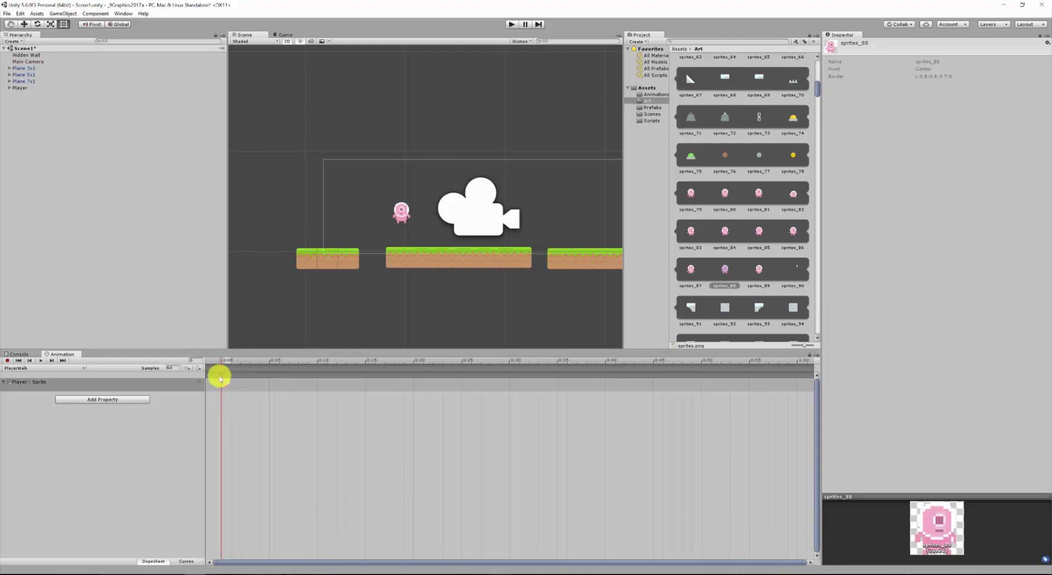
scroll(230, 372, "up", 3)
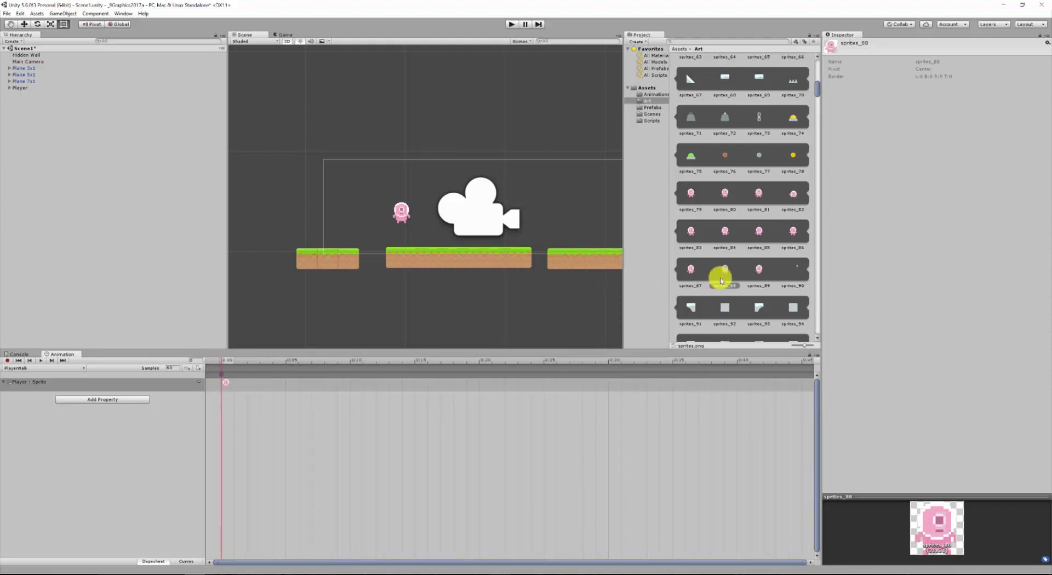
left_click_drag(758, 268, 244, 381)
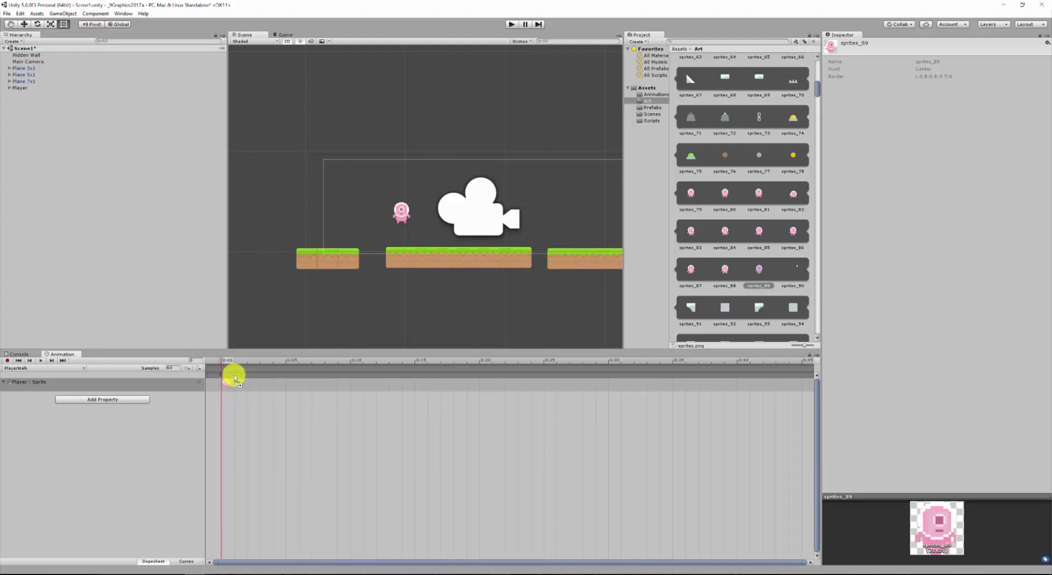
left_click_drag(236, 378, 236, 379)
left_click_drag(156, 253, 228, 383)
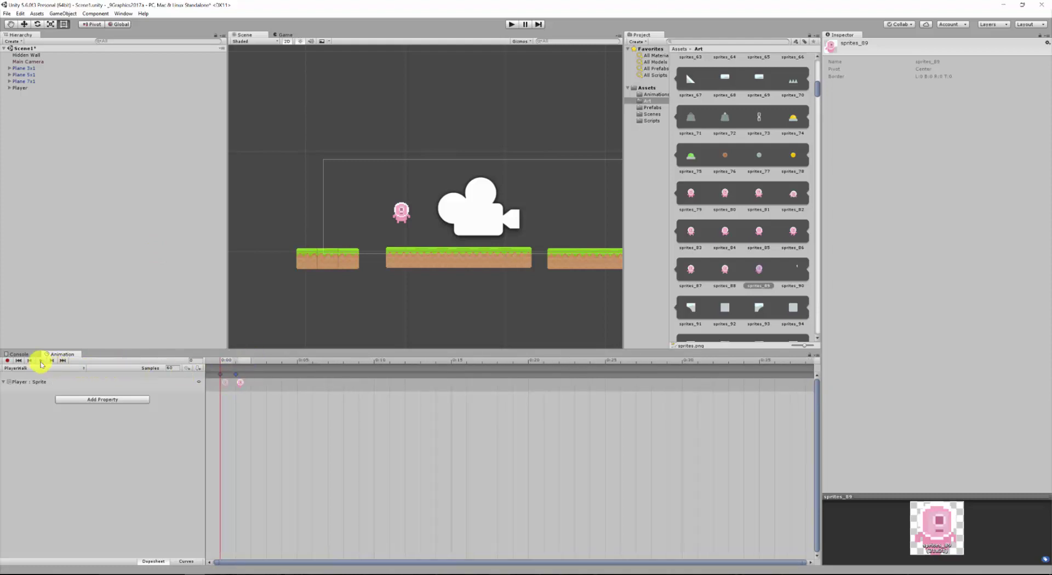
- Centre the player in the Scene view and play a preview of the PlayerWalk animation
scroll(395, 214, "up", 5)
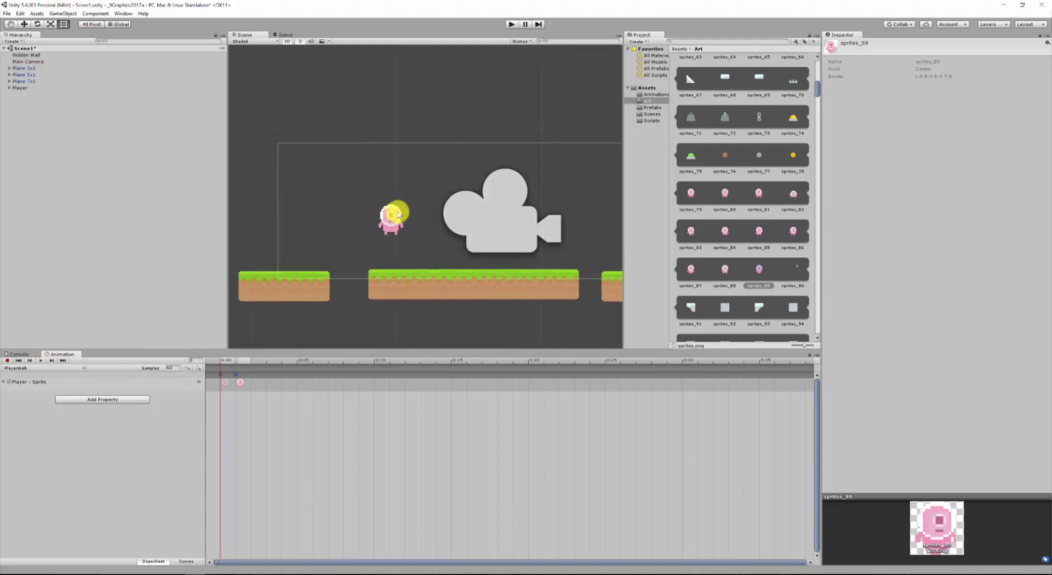
middle_click_drag(333, 261, 453, 246)
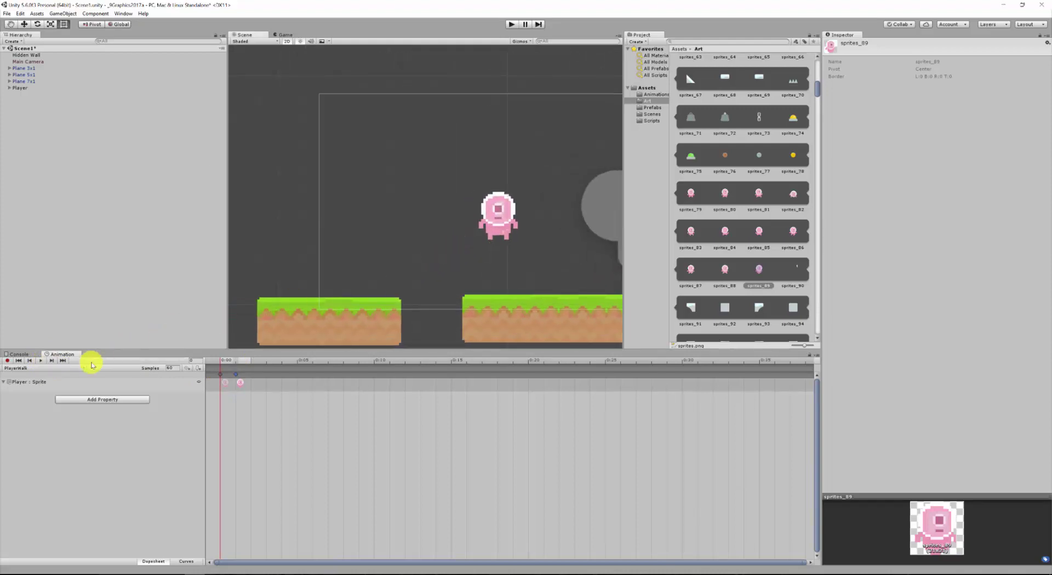
left_click(40, 361)
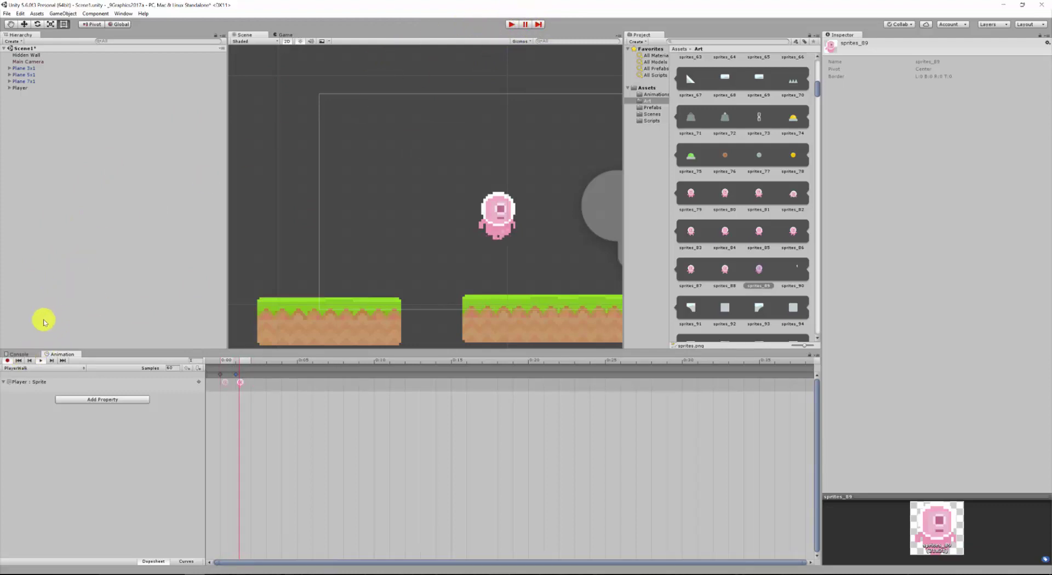
left_click(41, 361)
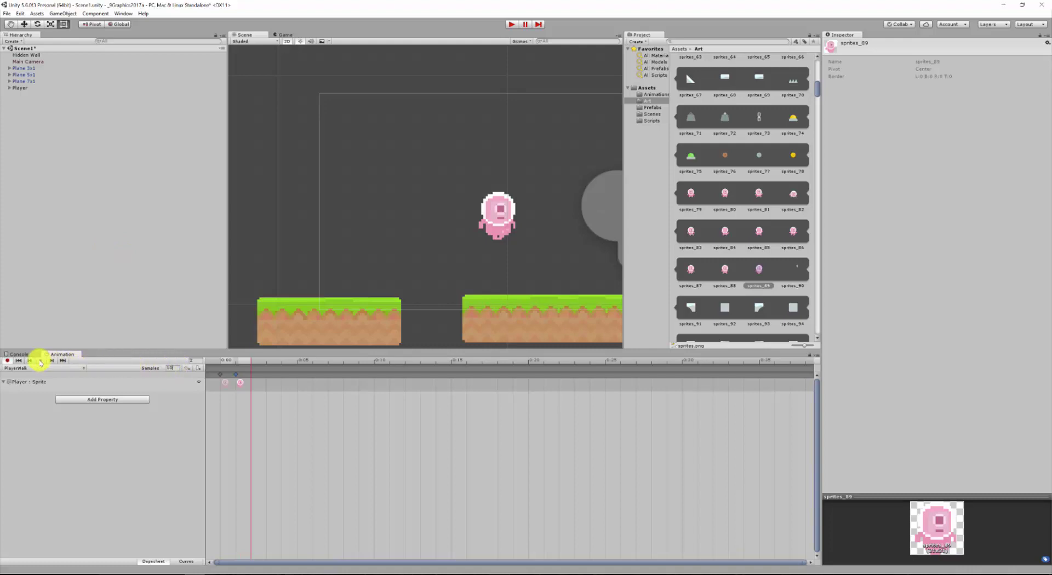
left_click(26, 238)
left_click(41, 362)
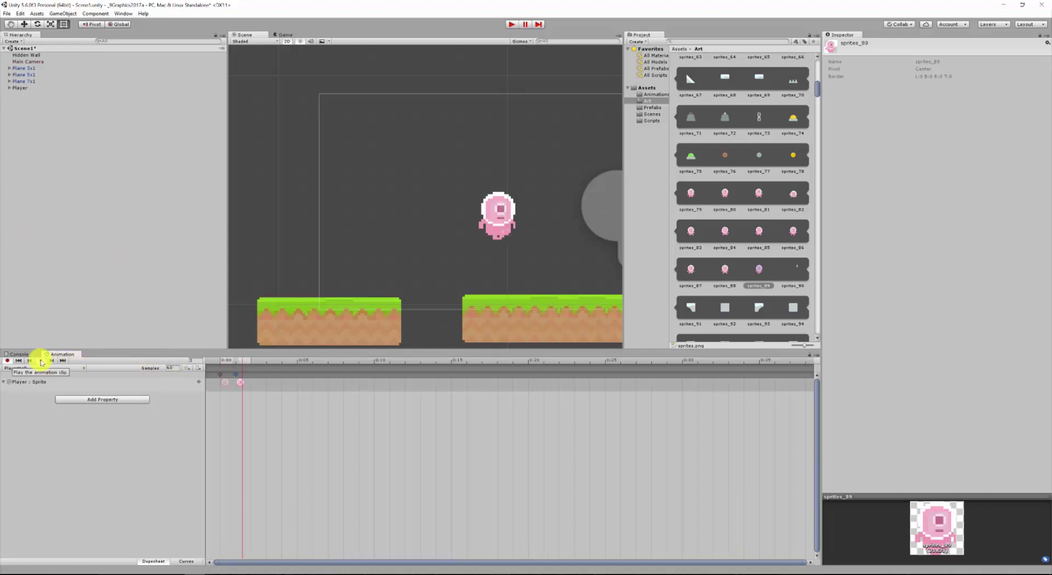
left_click(236, 374)
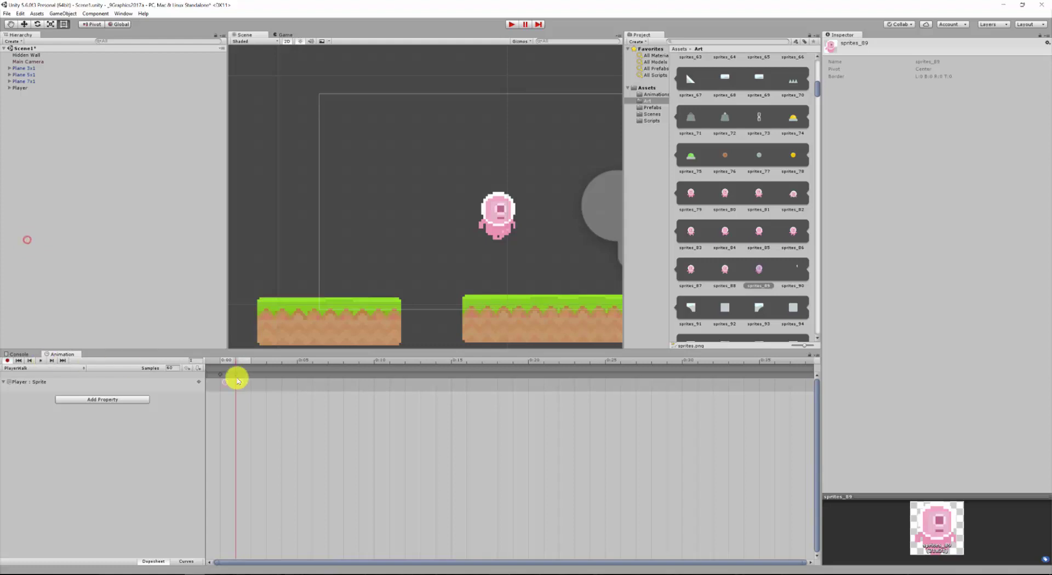
- Set the PlayerWalk sample rate to 10, test 4, then restore 10
left_click(176, 366)
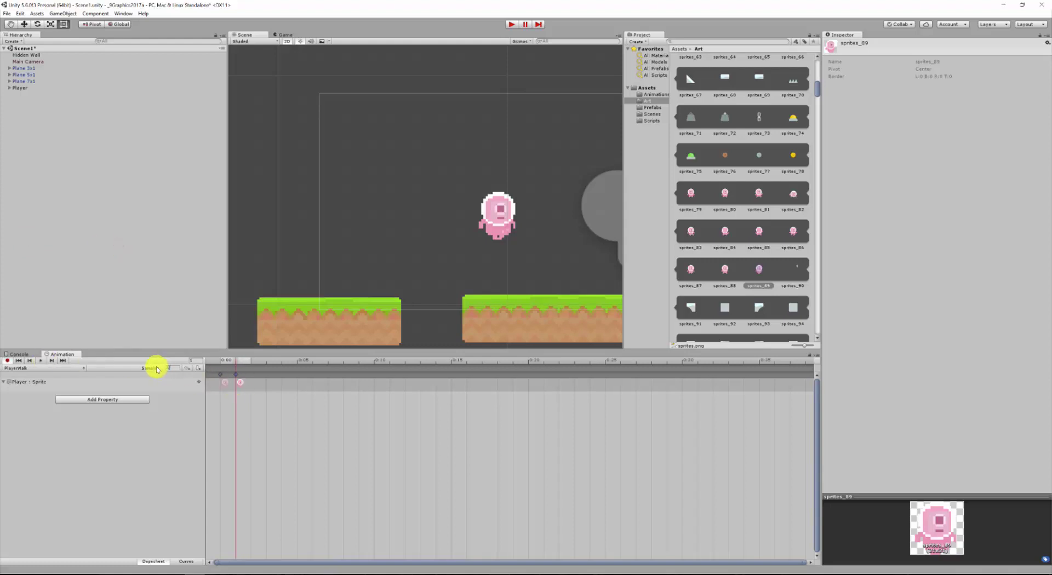
key("Return")
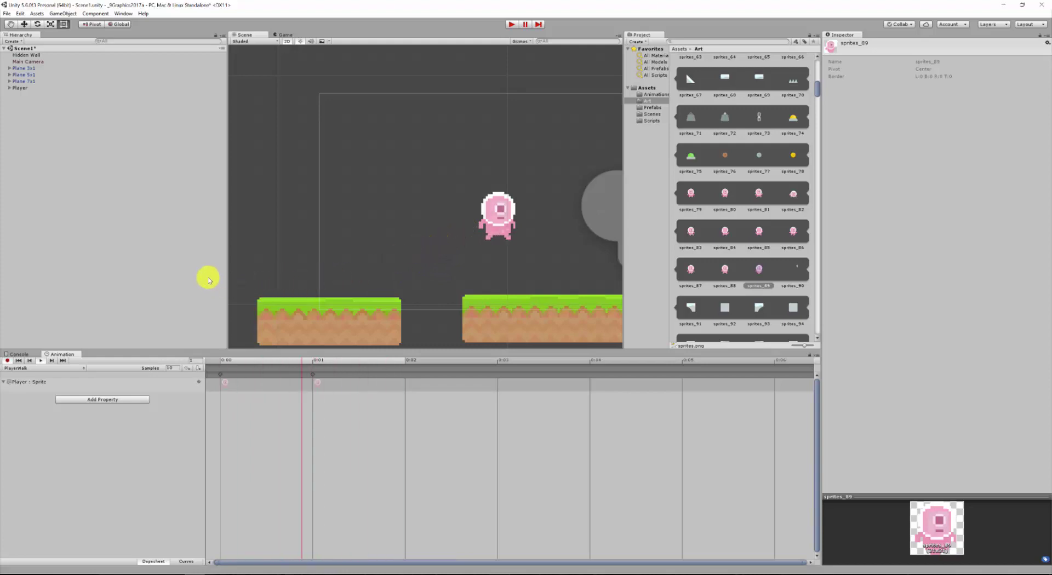
left_click(40, 360)
left_click(170, 368)
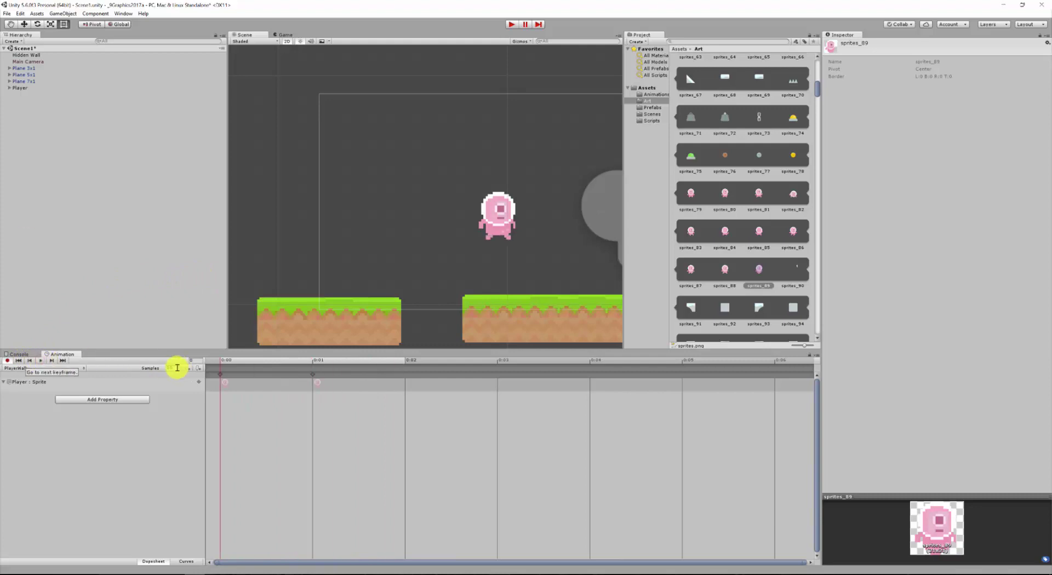
left_click(115, 246)
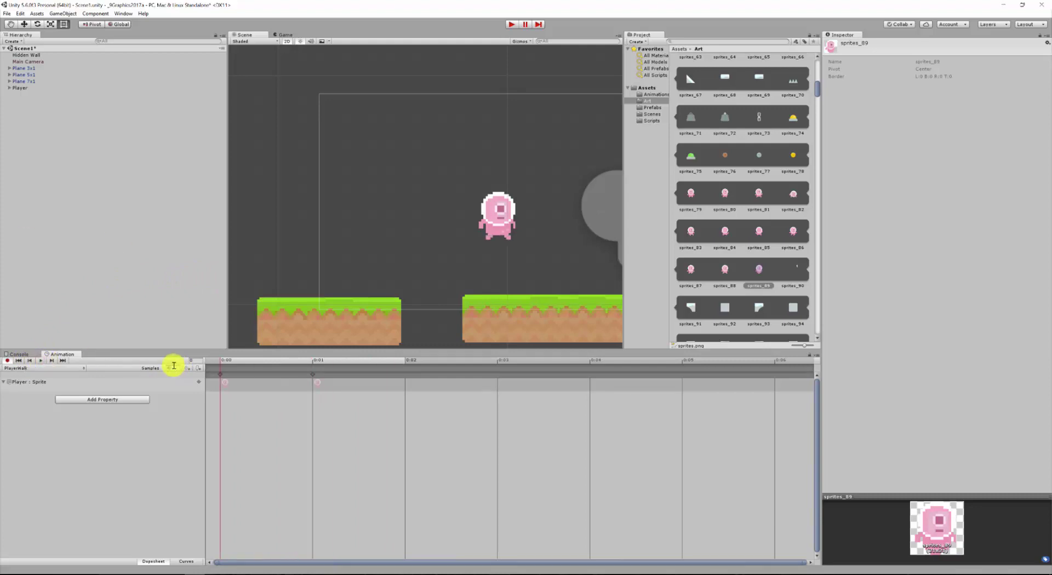
type("4")
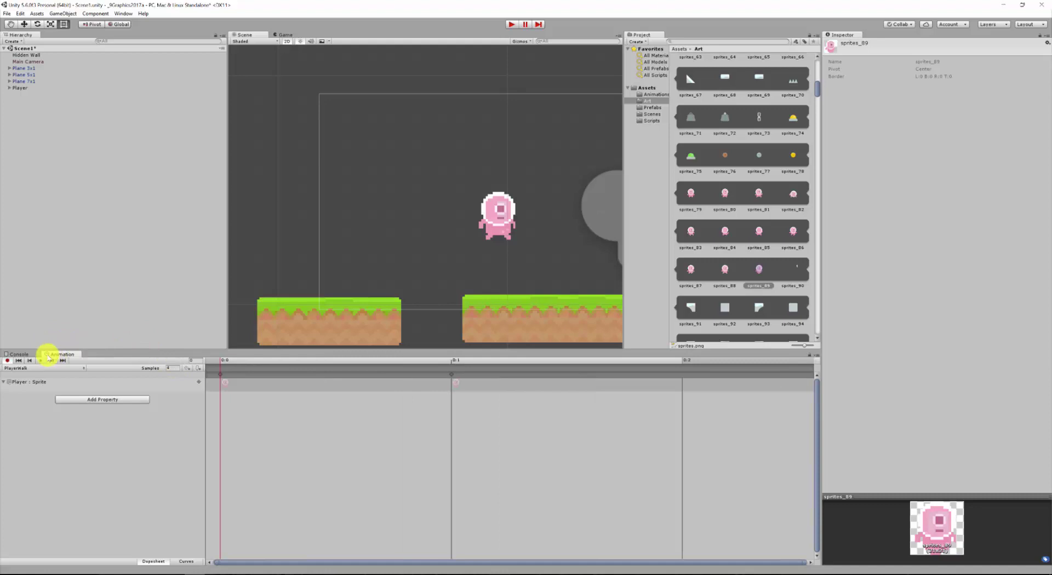
left_click(40, 361)
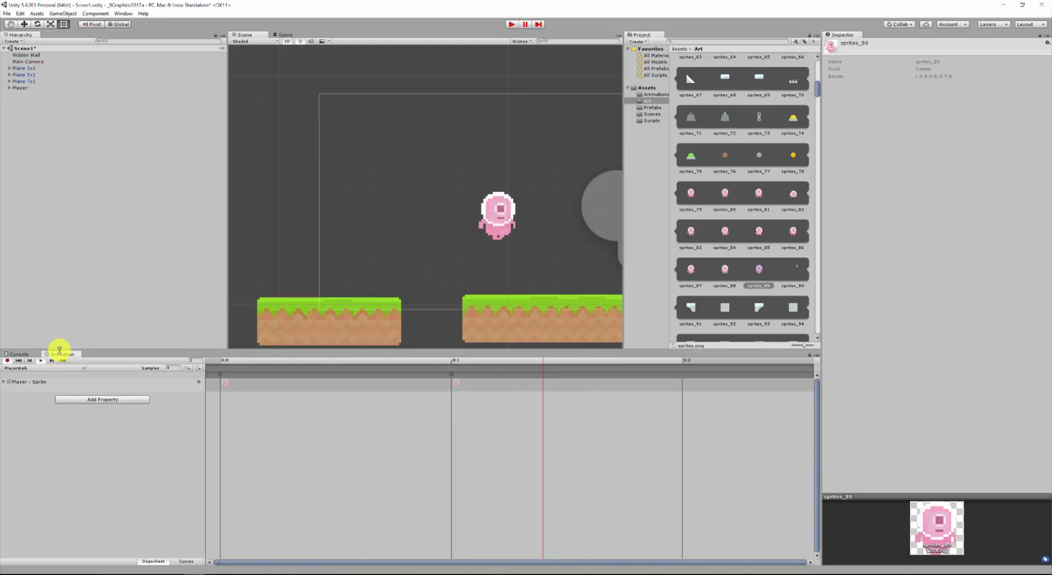
left_click(39, 362)
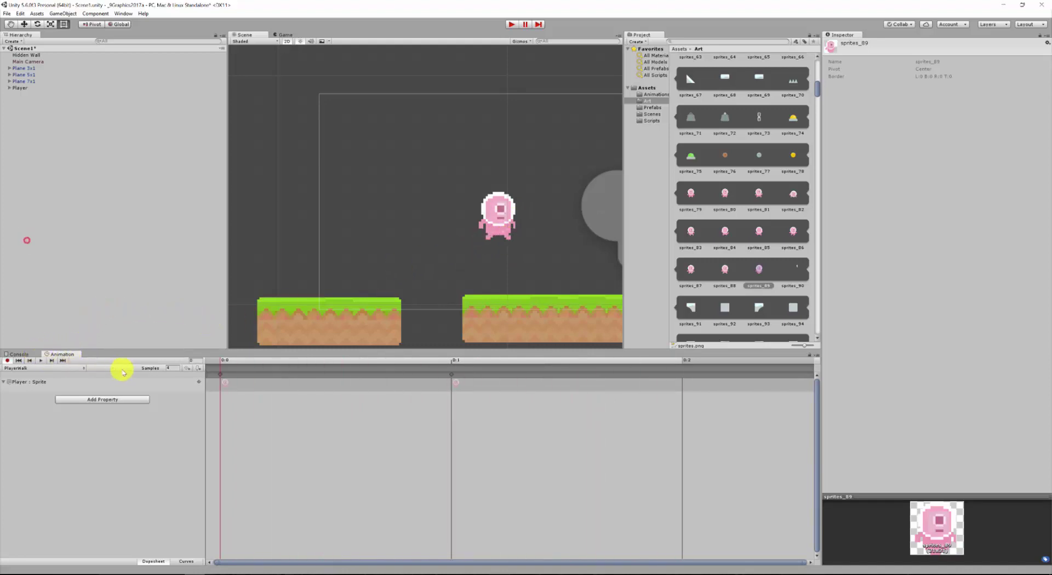
left_click(114, 245)
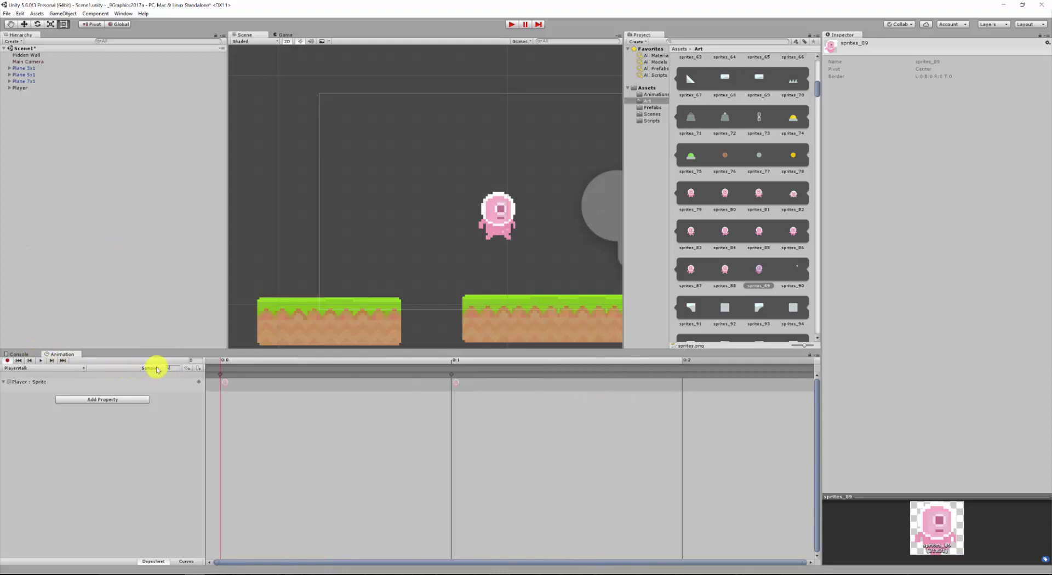
key("Return")
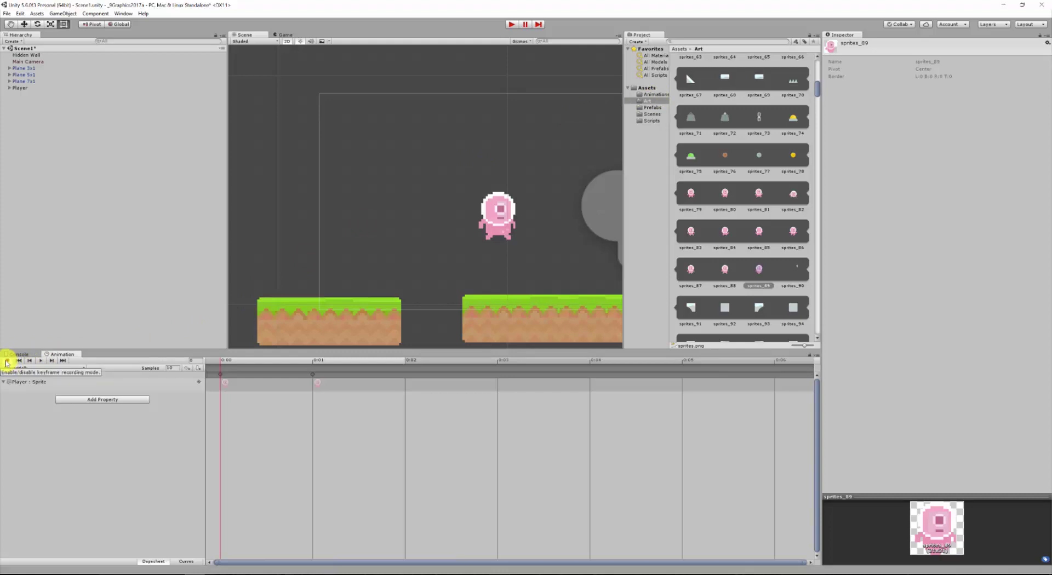
- Create a new empty PlayerJump clip via Create New Clip, saved in the Animations folder
left_click(5, 240)
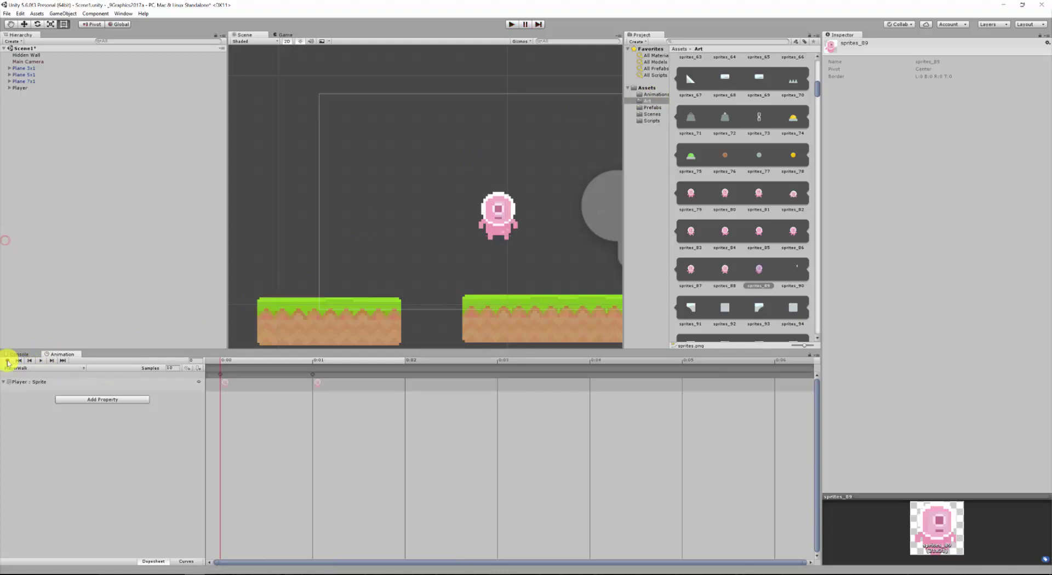
left_click(39, 368)
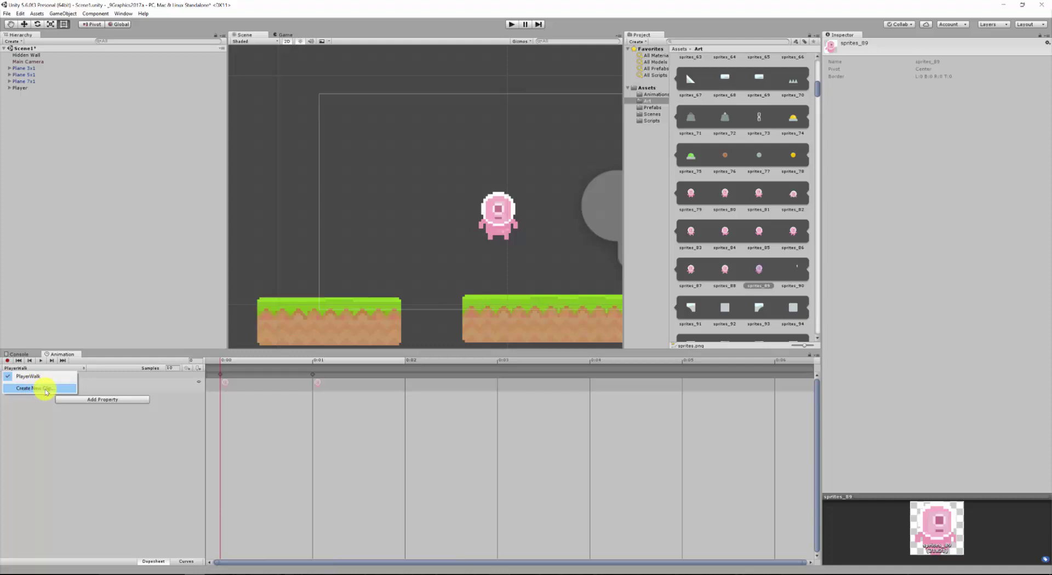
left_click(47, 392)
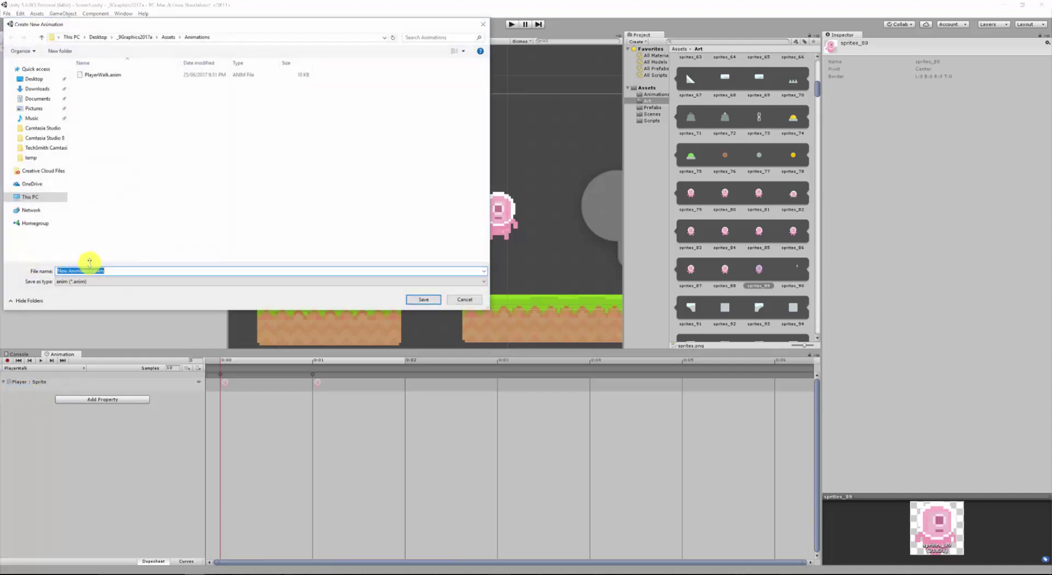
left_click_drag(91, 270, 42, 271)
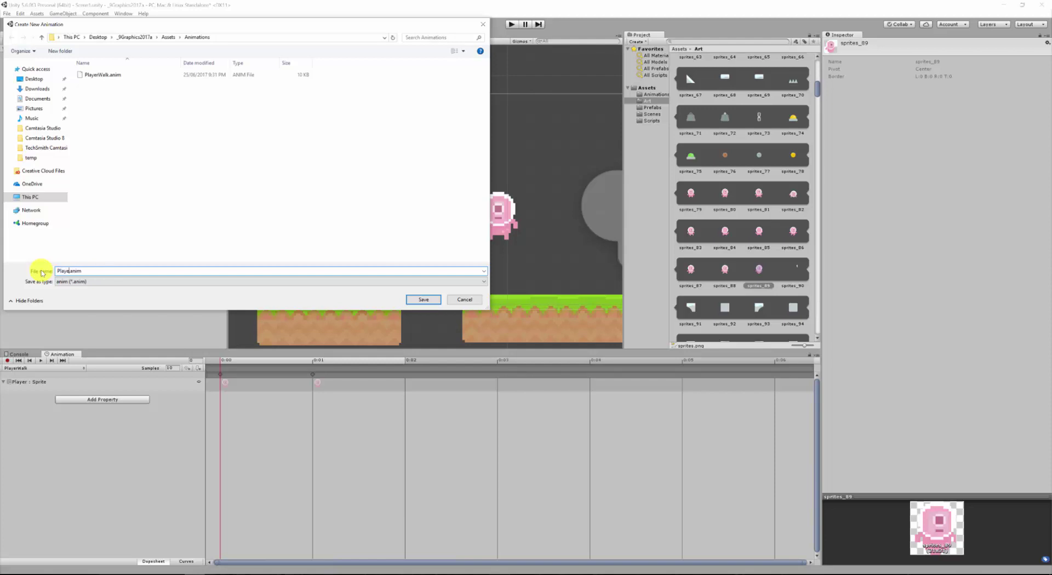
key("Return")
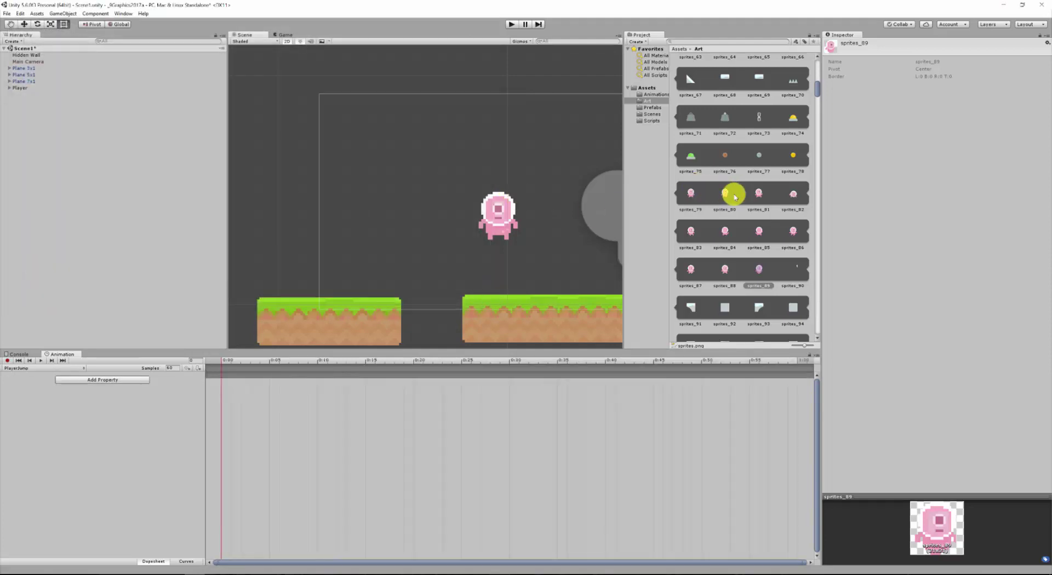
- Browse the character frames sprites_79 through sprites_89 in the Inspector to choose a jump pose
left_click(719, 267)
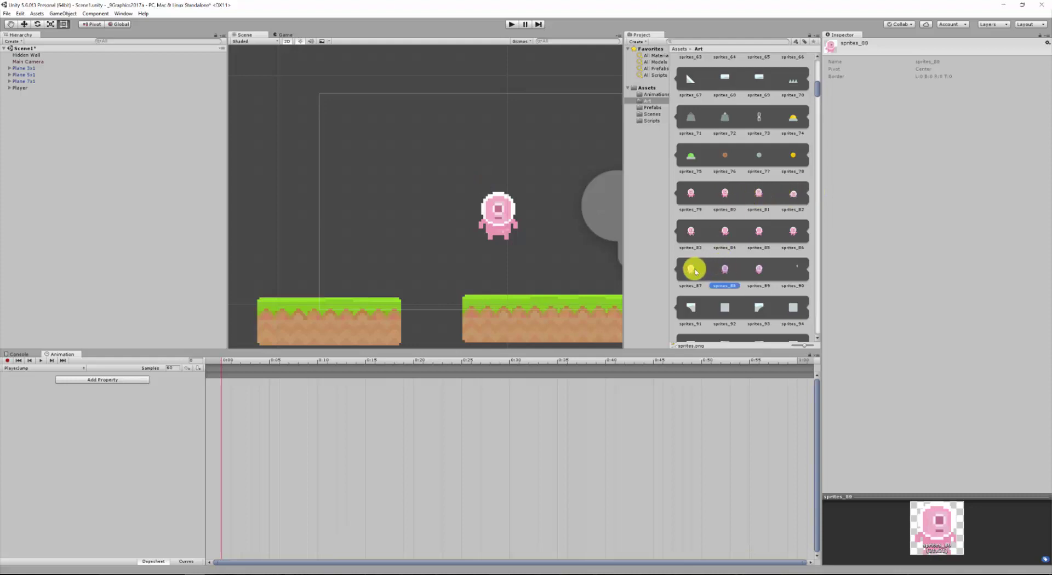
left_click(691, 269)
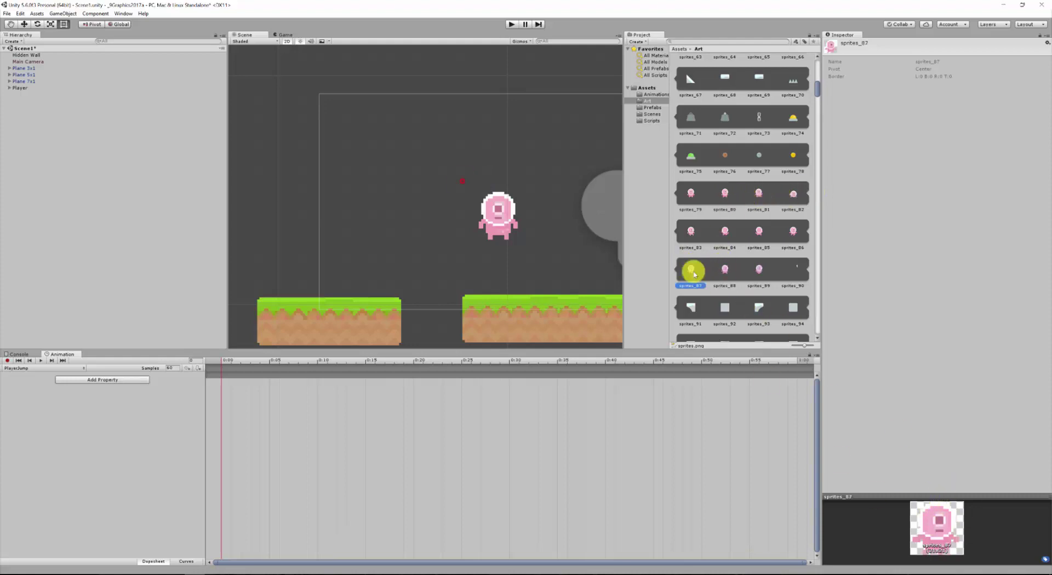
left_click(779, 231)
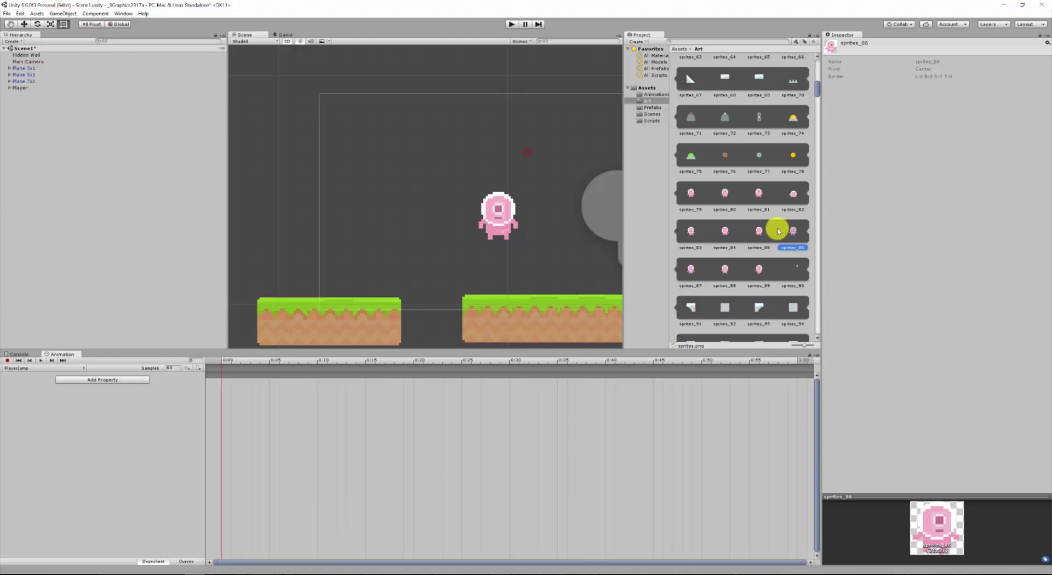
left_click(769, 232)
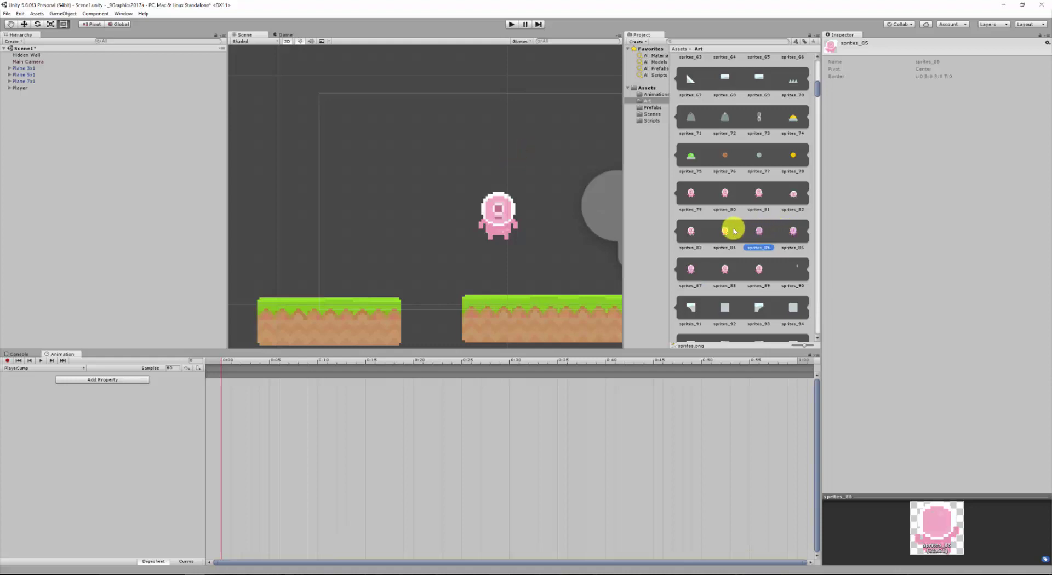
left_click(707, 231)
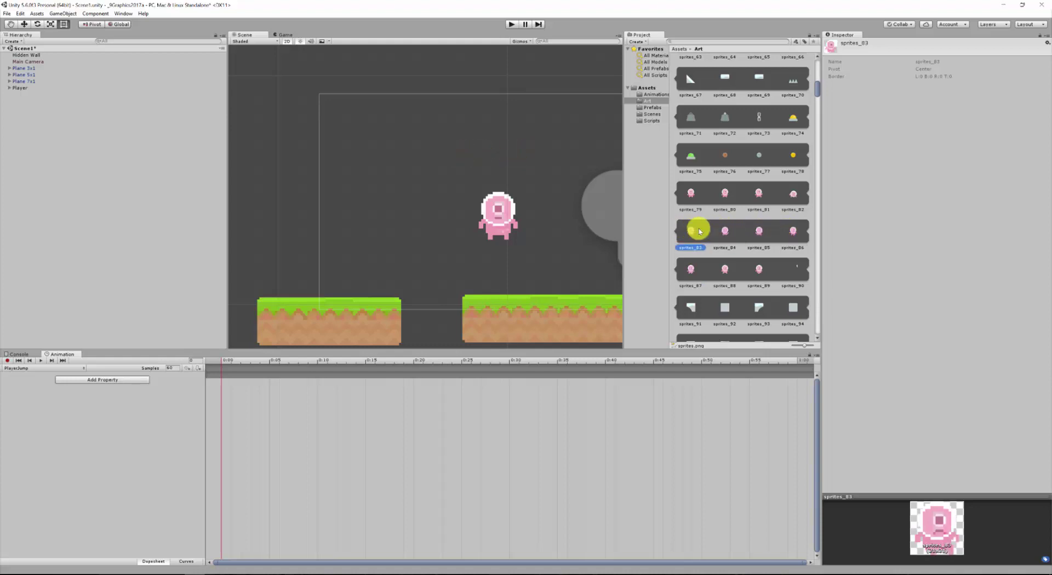
left_click(793, 192)
left_click(759, 195)
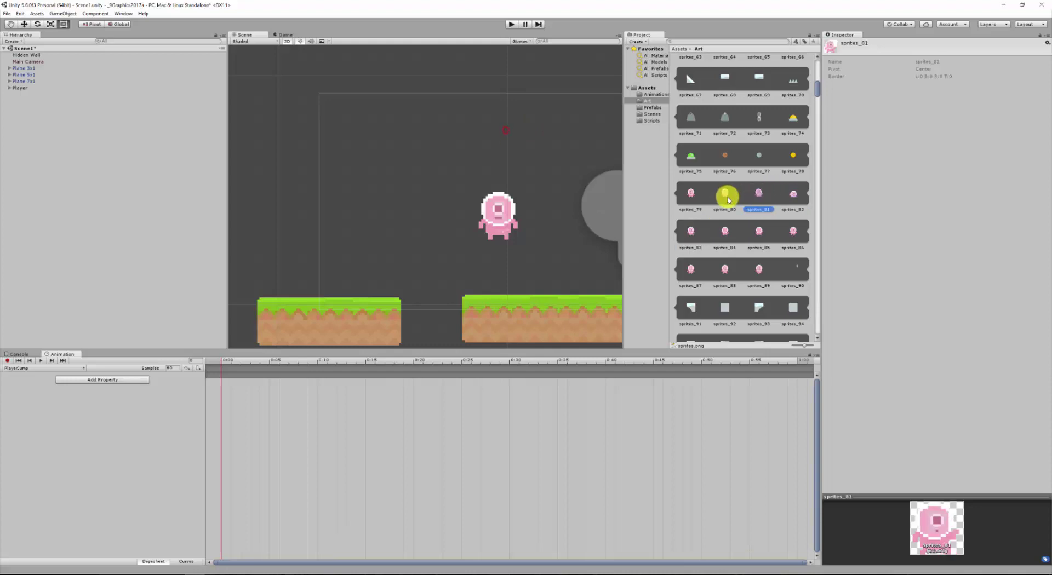
left_click(726, 194)
left_click(704, 199)
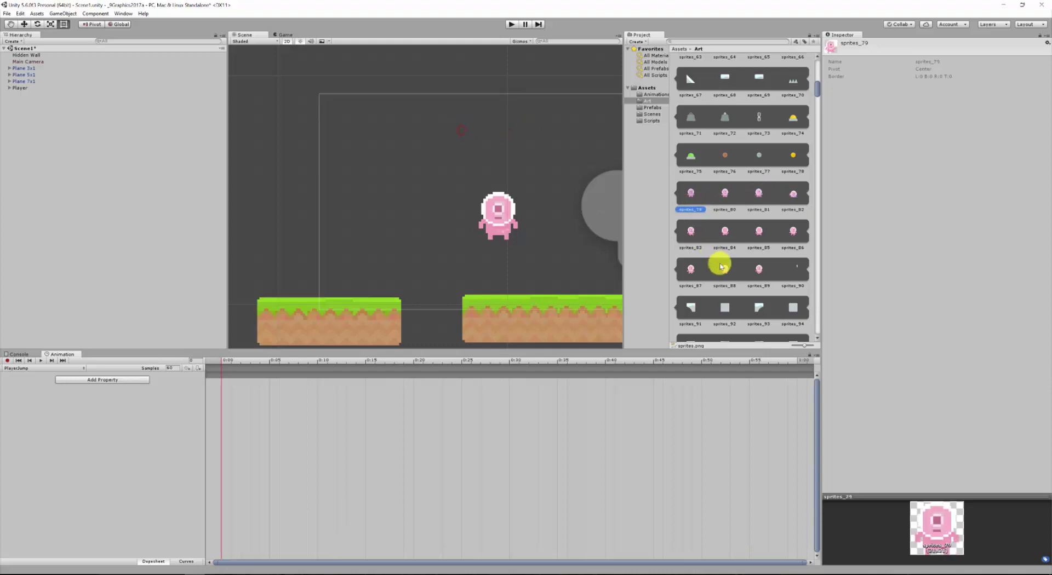
left_click(720, 267)
left_click(761, 268)
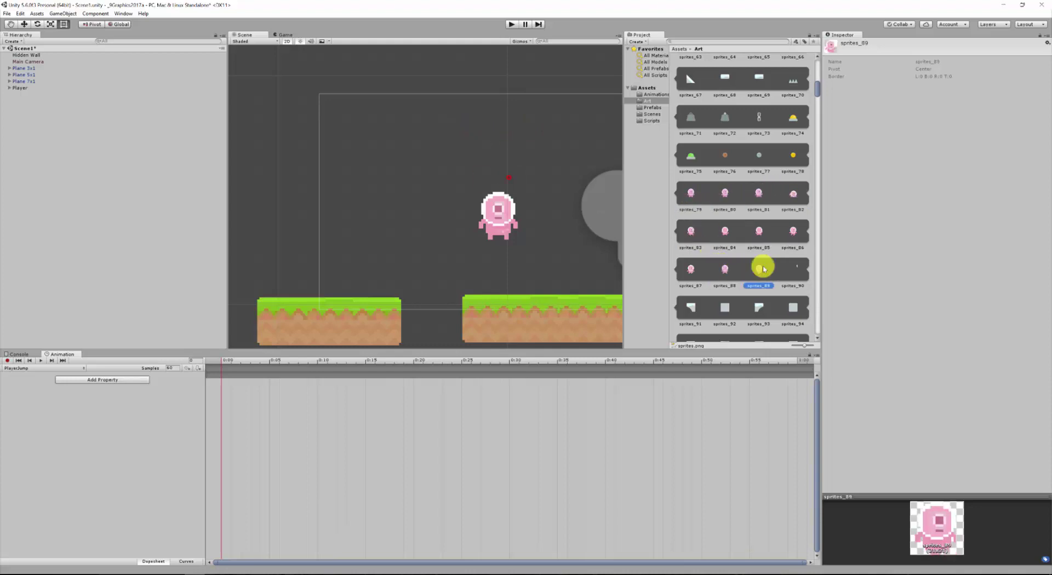
left_click(691, 267)
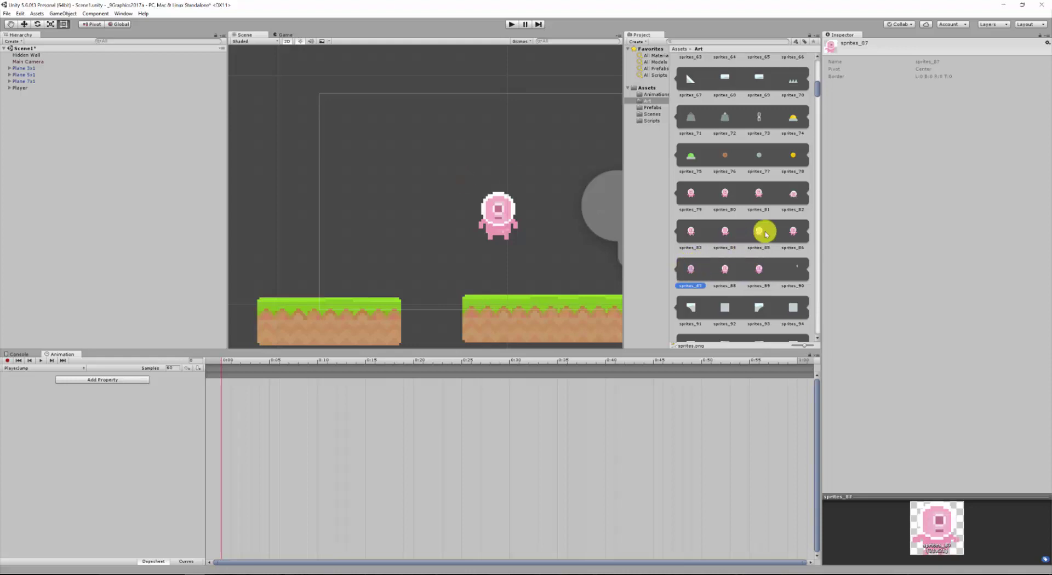
- Key sprites_86 as the PlayerJump sprite frame and preview the clip
left_click(793, 230)
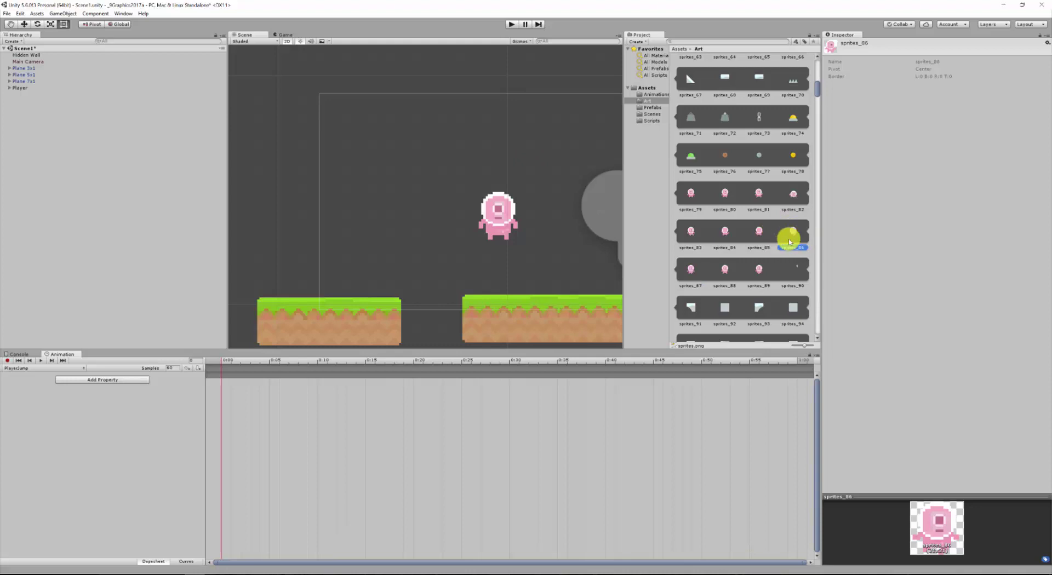
left_click_drag(798, 228, 235, 391)
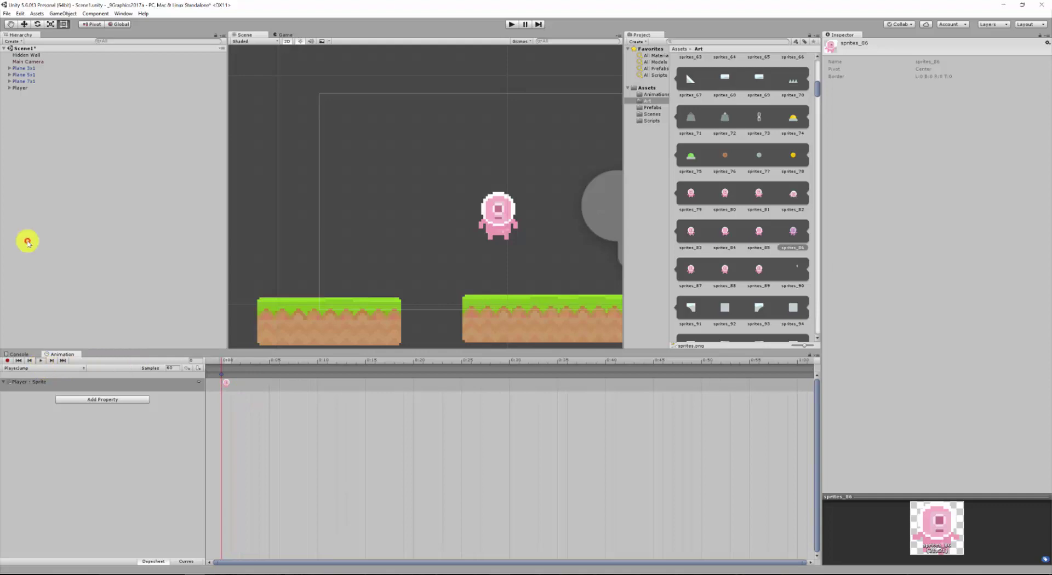
left_click(42, 362)
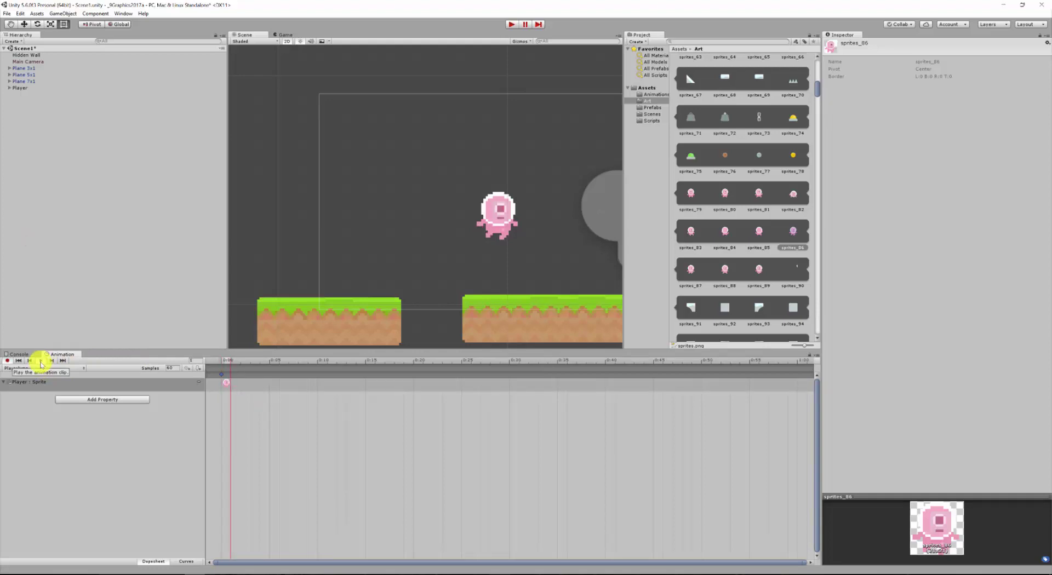
left_click(26, 241)
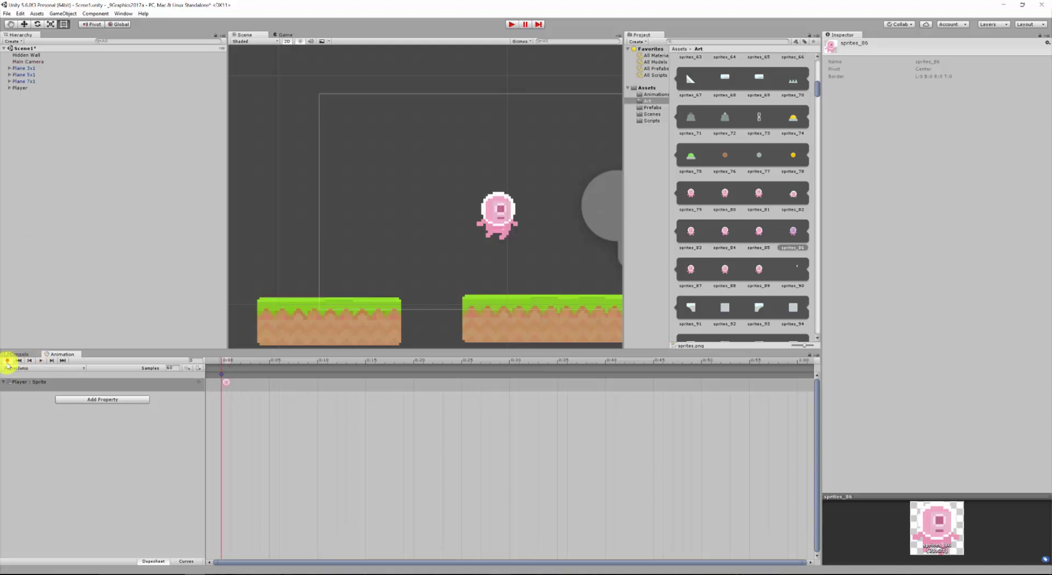
- Create and save a new animation clip named PlayerIdle
left_click(22, 369)
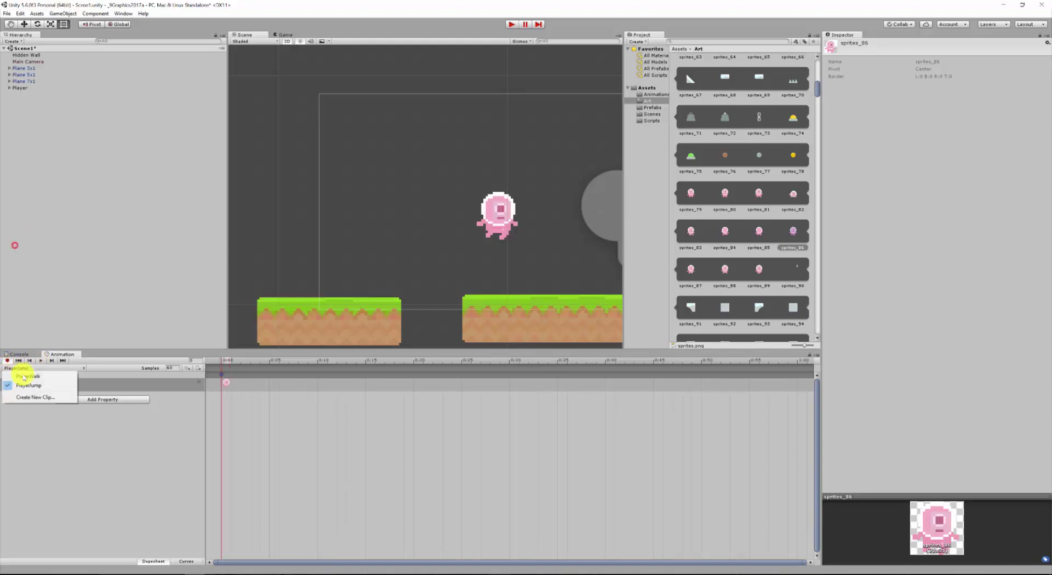
left_click(44, 398)
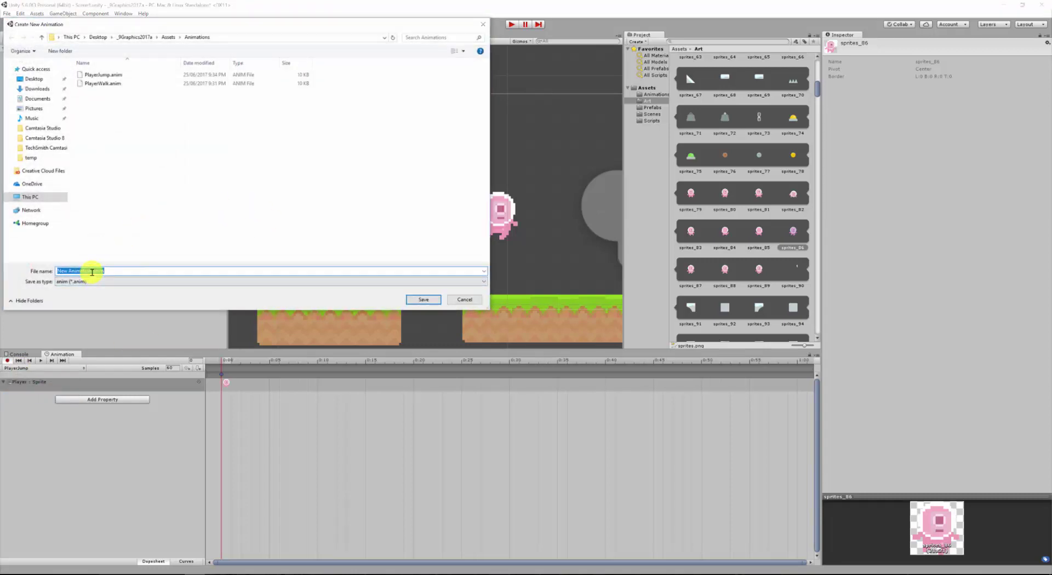
left_click_drag(92, 271, 40, 282)
type("PlayerIdle")
key("Return")
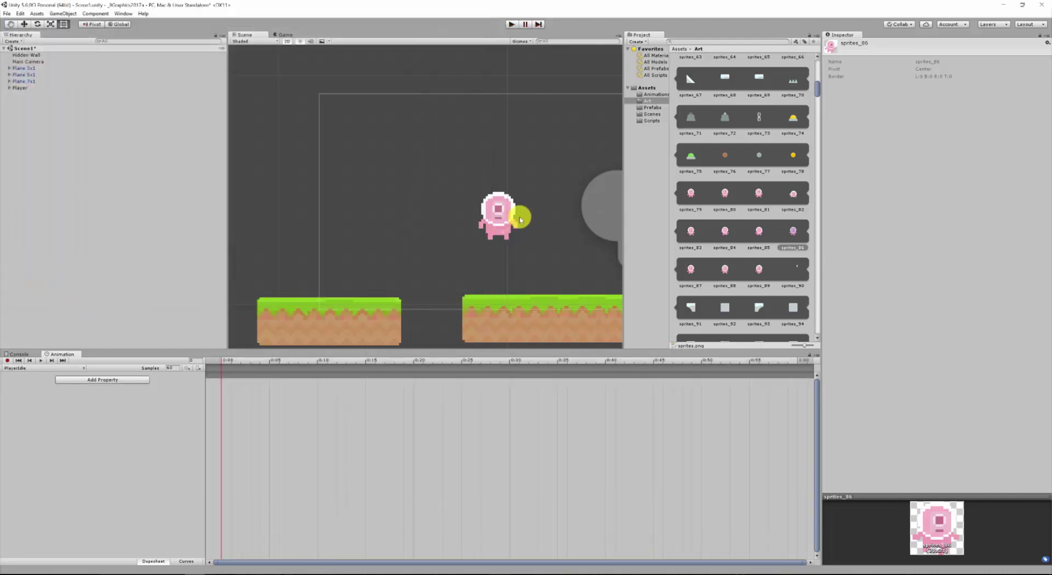
- Key sprites_79 as the PlayerIdle sprite frame and show the Animations folder contents
left_click(692, 195)
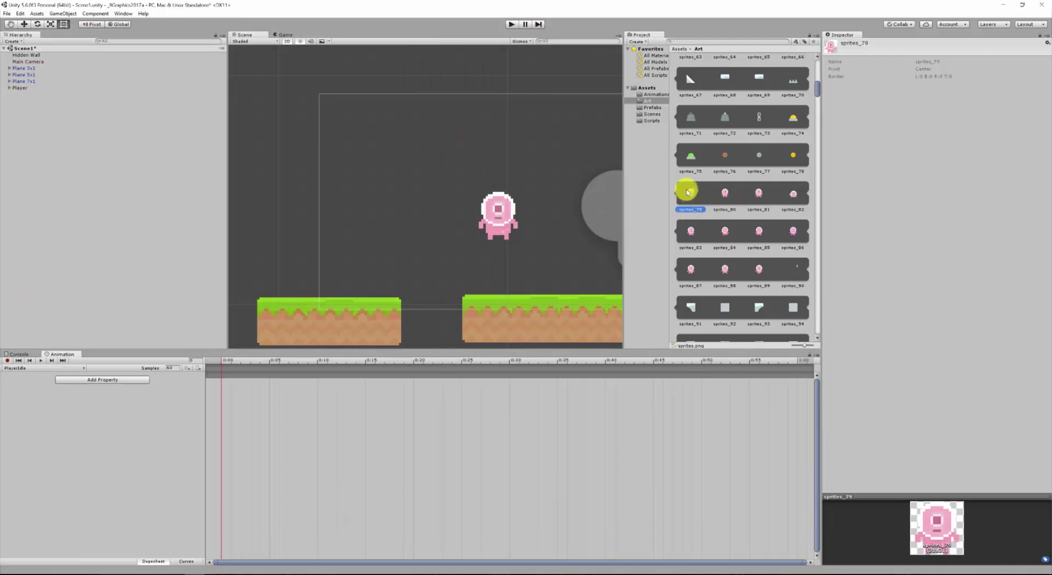
left_click_drag(692, 195, 241, 383)
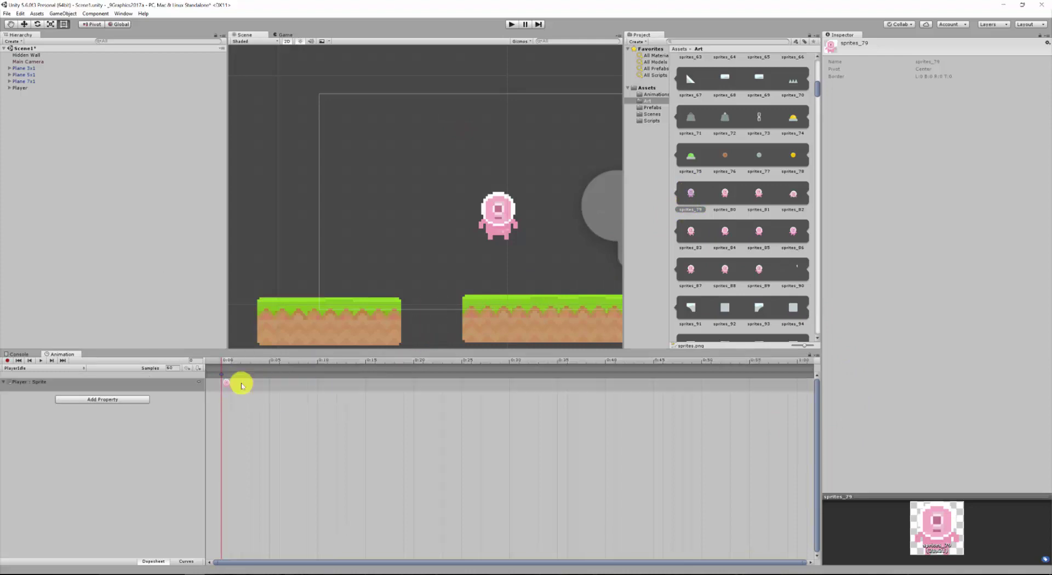
left_click(724, 194)
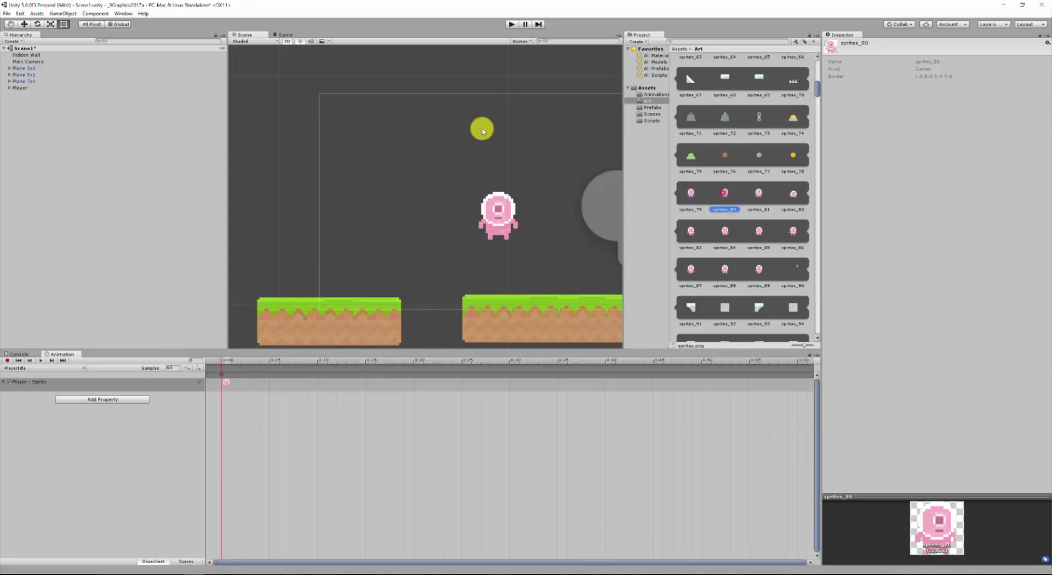
left_click(652, 95)
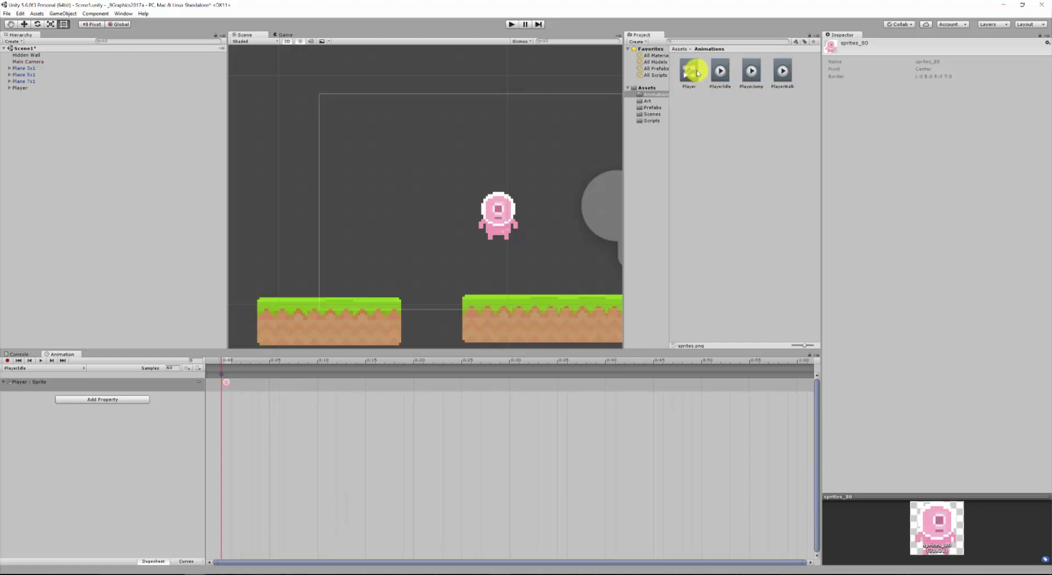